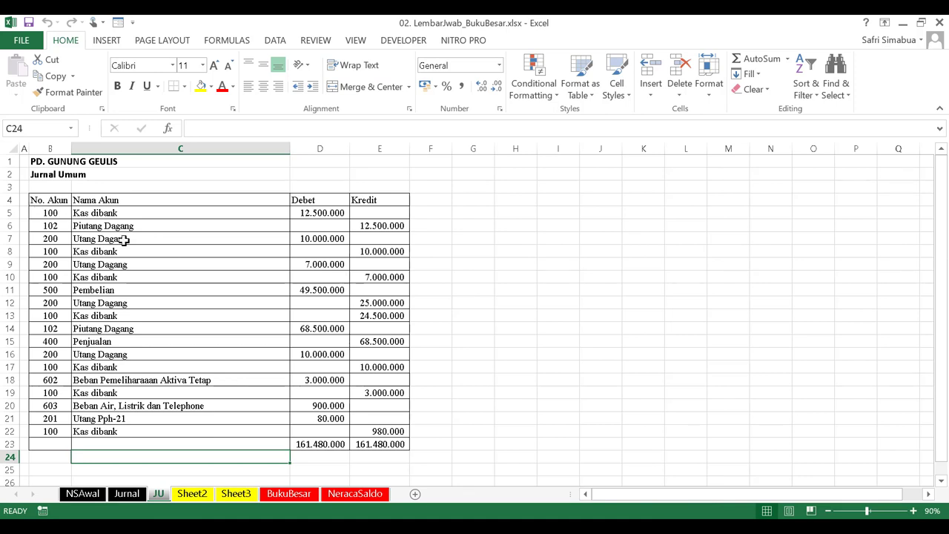
# Step: Create a PivotTable on a new worksheet from the journal range B4:E22 of the JU sheet
pyautogui.moveTo(37, 207); pyautogui.dragTo(376, 432)
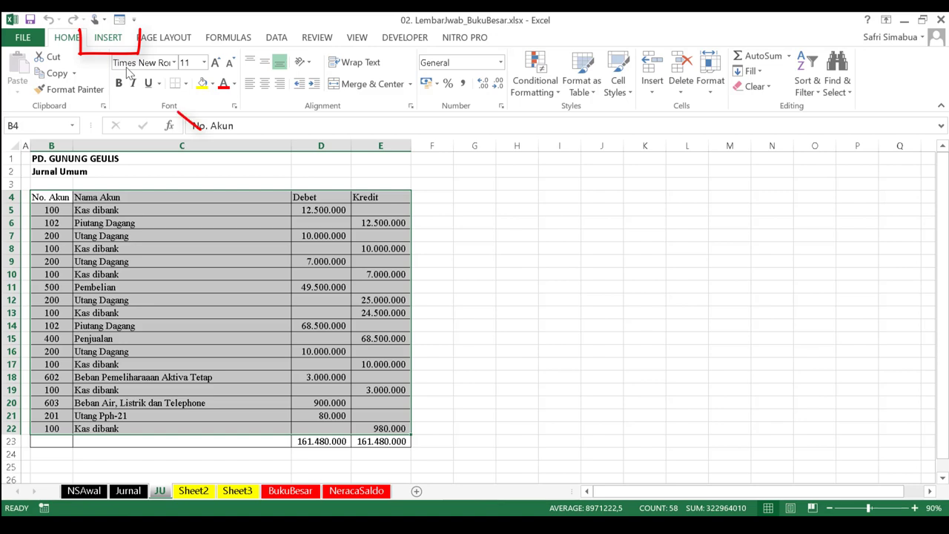
pyautogui.click(108, 37)
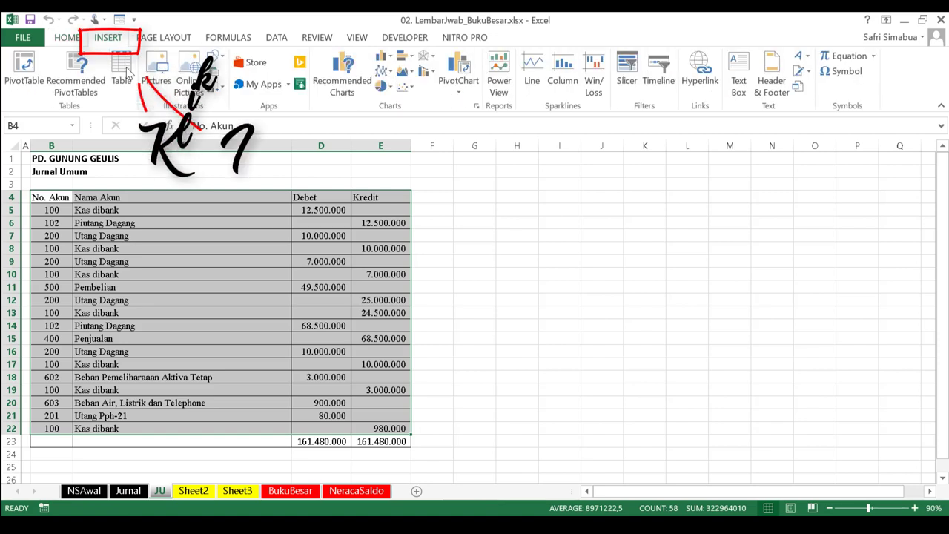
pyautogui.click(15, 74)
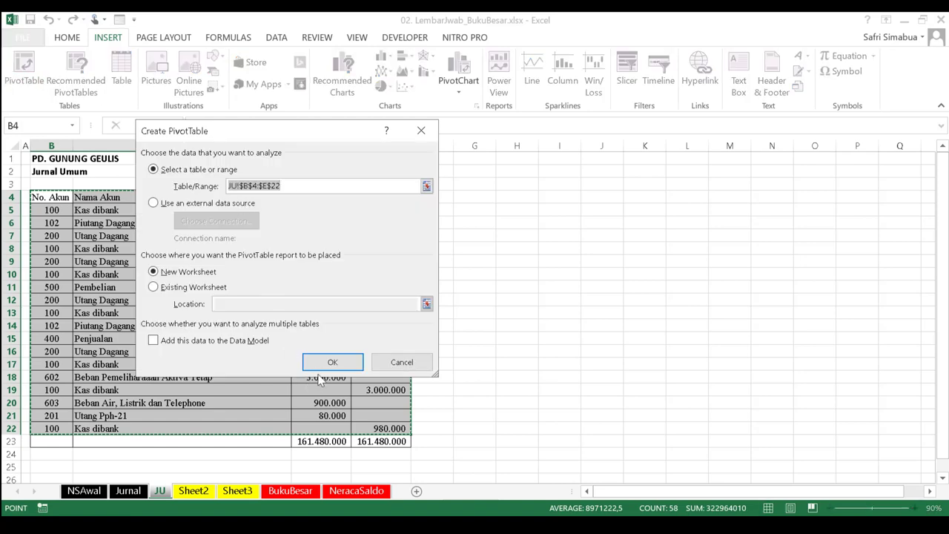
pyautogui.click(316, 362)
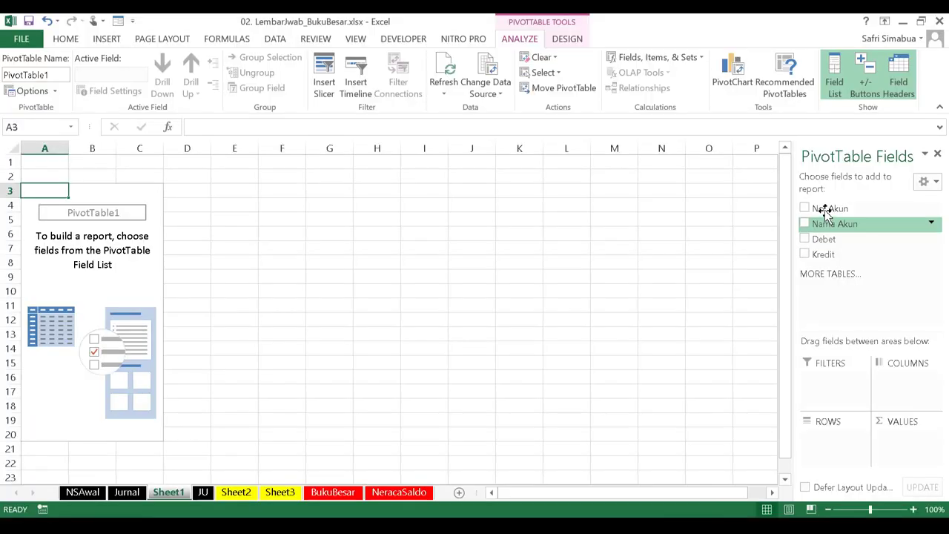
# Step: Lay out the PivotTable with No. Akun and Nama Akun as rows and Debet and Kredit as values
pyautogui.moveTo(823, 209); pyautogui.dragTo(831, 442)
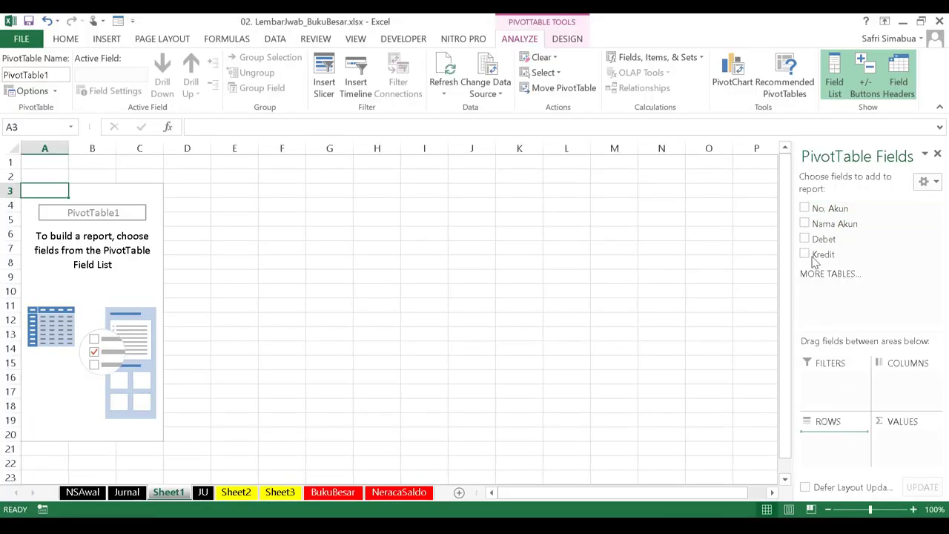
pyautogui.moveTo(834, 223); pyautogui.dragTo(844, 458)
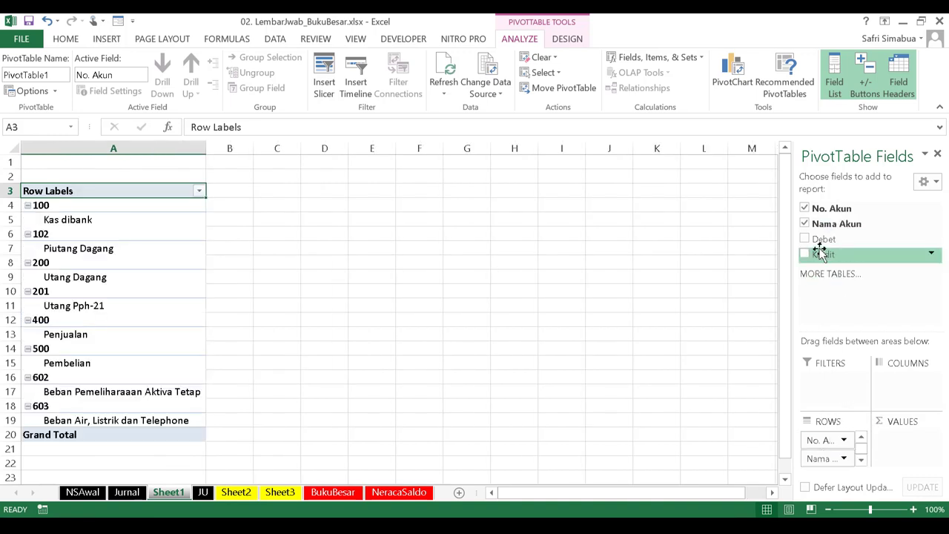
pyautogui.moveTo(821, 241); pyautogui.dragTo(893, 466)
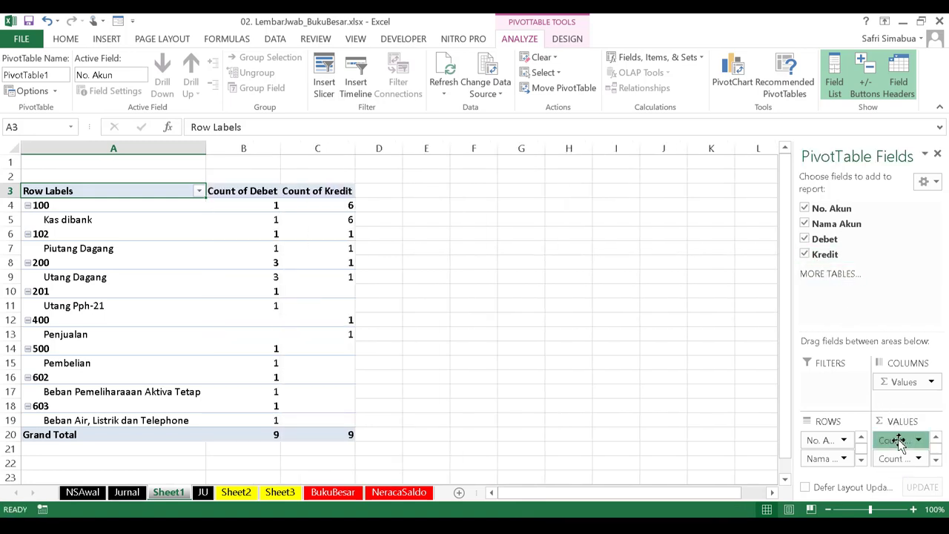
# Step: Summarize both the Debet and Kredit value fields by Sum
pyautogui.click(899, 442)
pyautogui.click(858, 422)
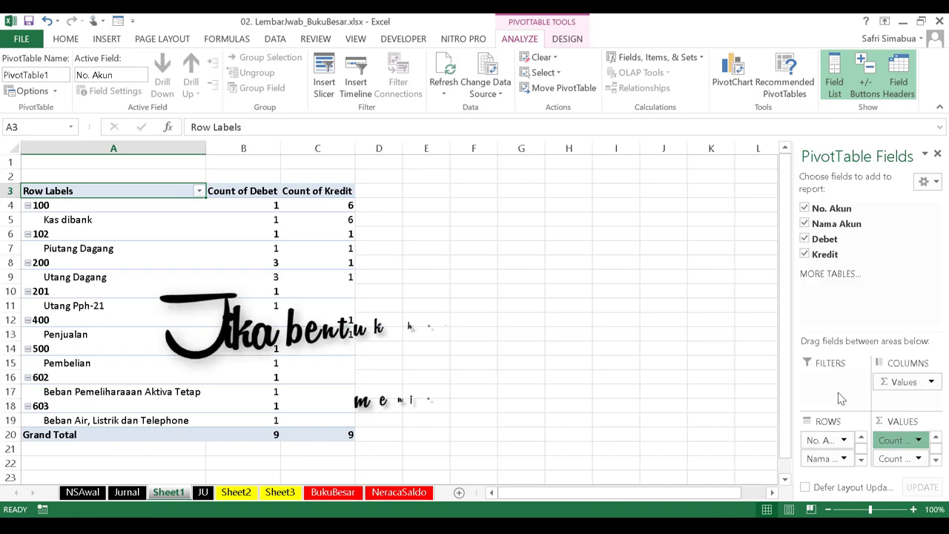
pyautogui.click(174, 265)
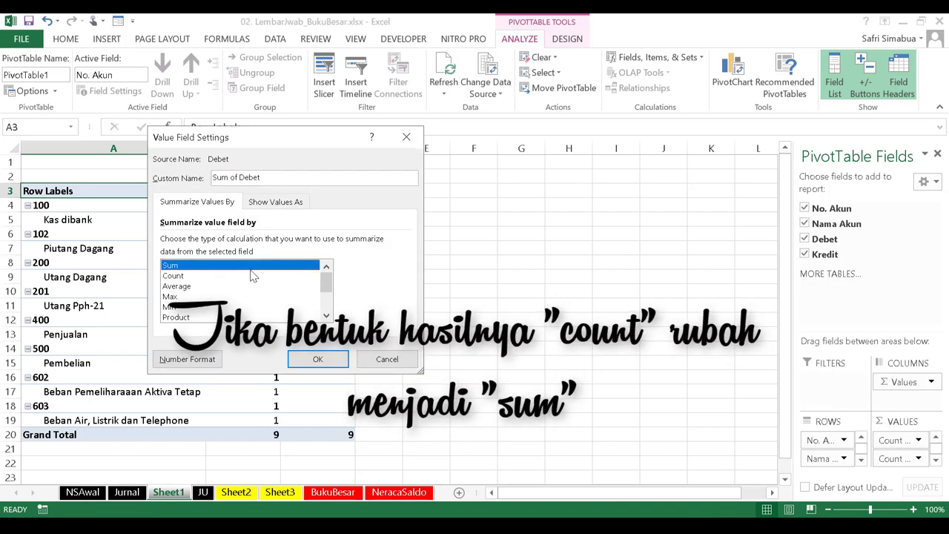
pyautogui.click(321, 359)
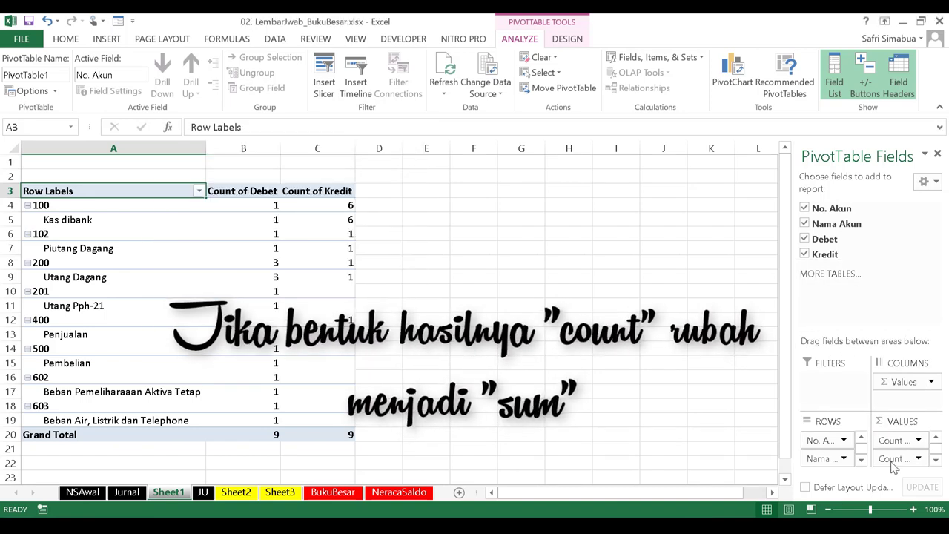
pyautogui.click(892, 460)
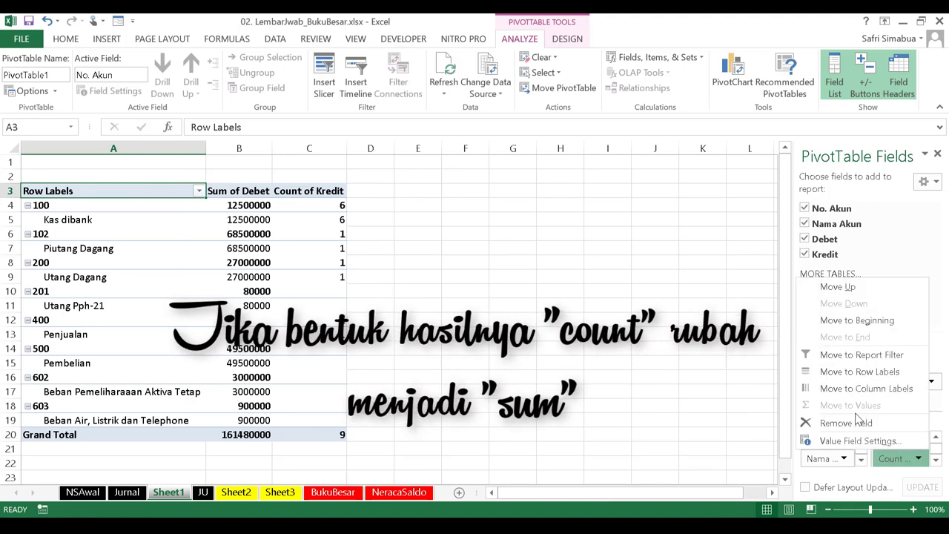
pyautogui.click(856, 441)
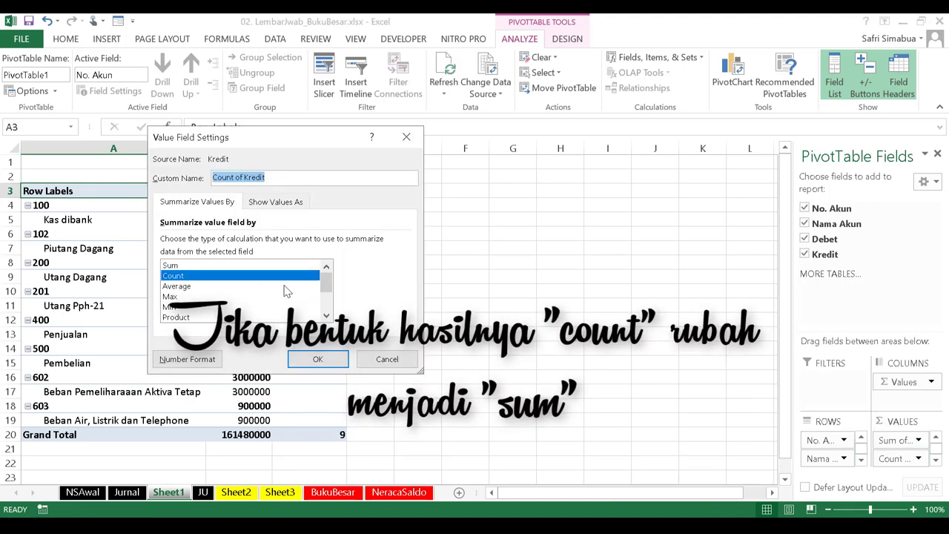
pyautogui.click(245, 265)
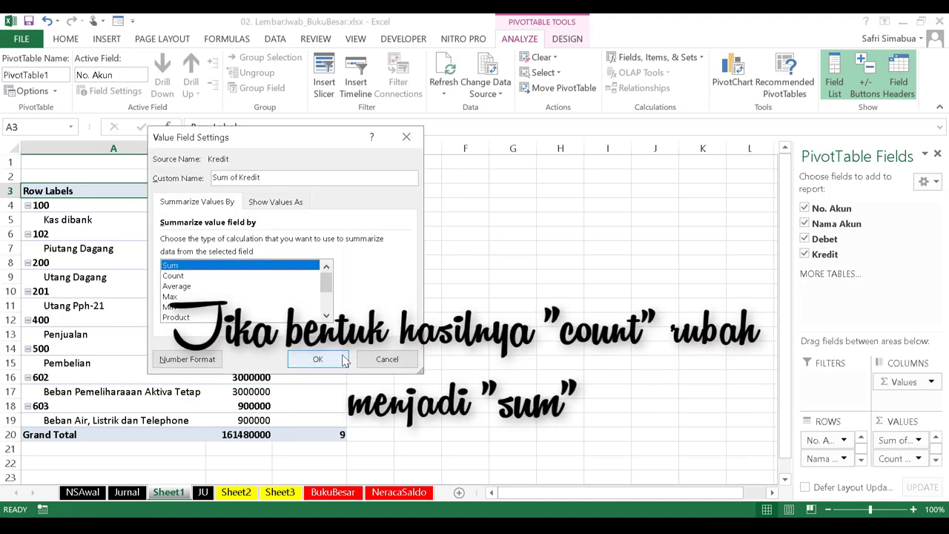
pyautogui.click(317, 359)
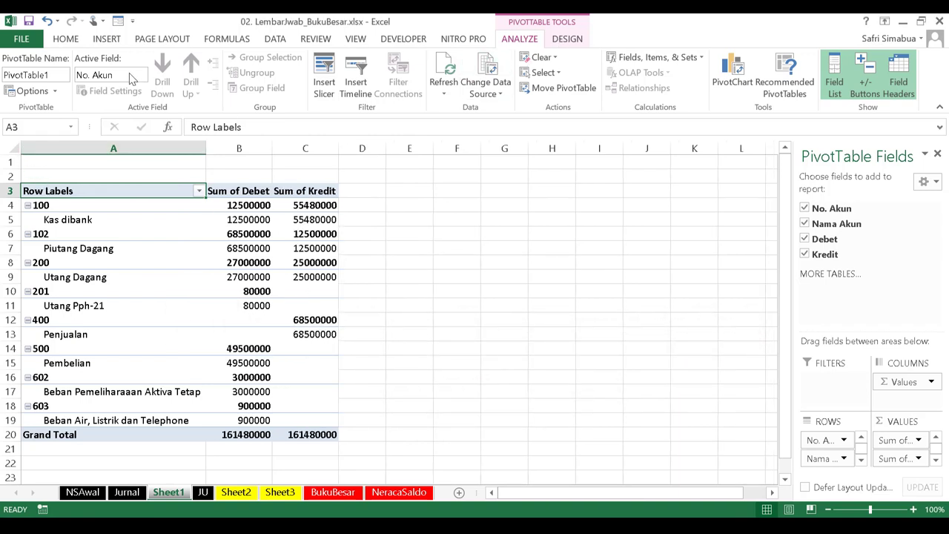
# Step: Turn off all subtotals in the PivotTable and show the report in tabular form
pyautogui.scroll(-1, 68, 88)
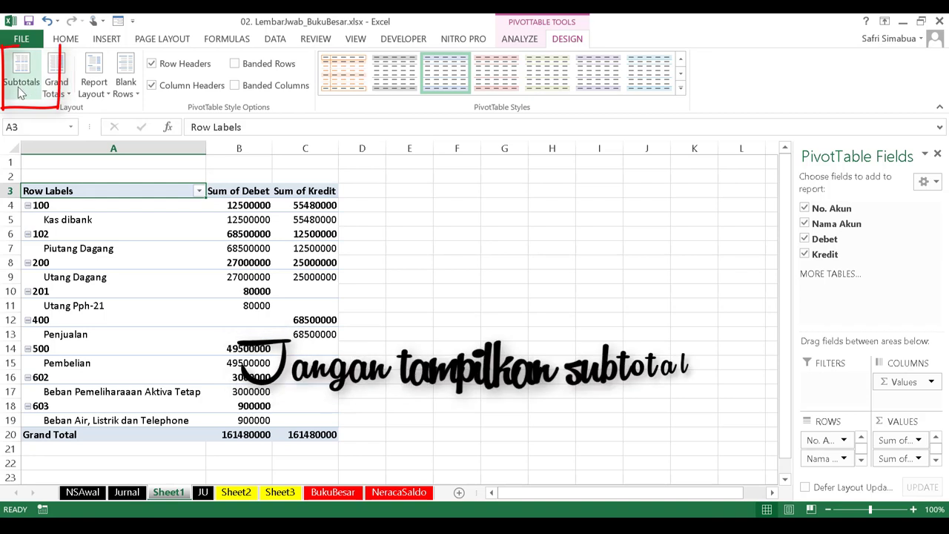
pyautogui.click(20, 88)
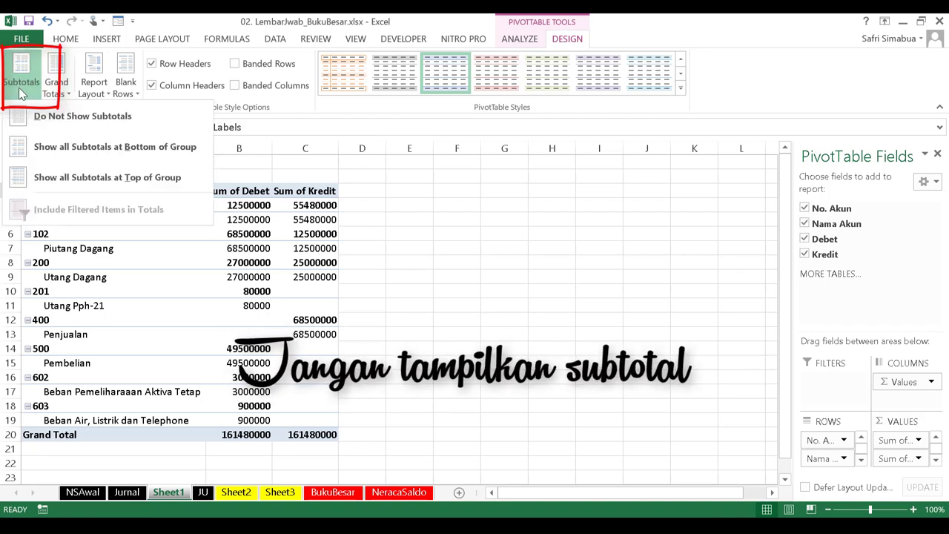
pyautogui.click(55, 119)
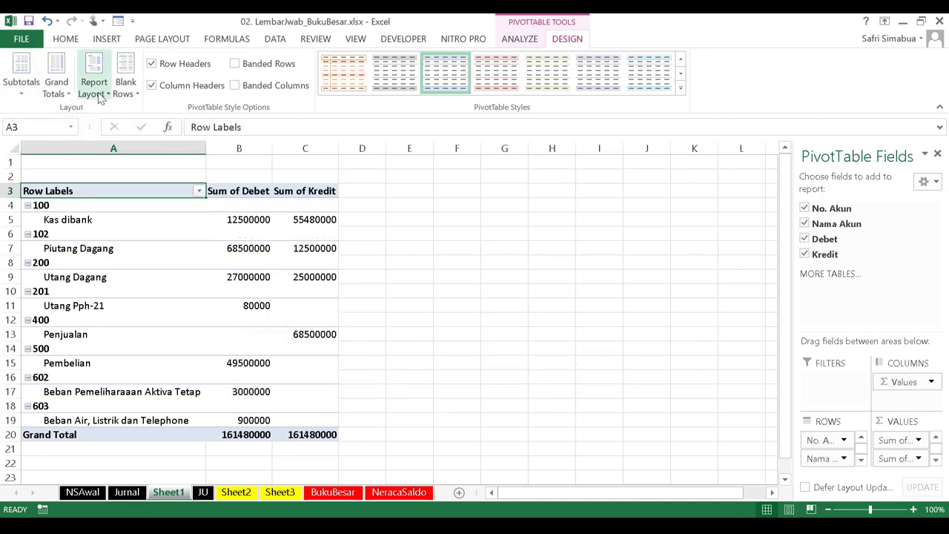
pyautogui.click(104, 95)
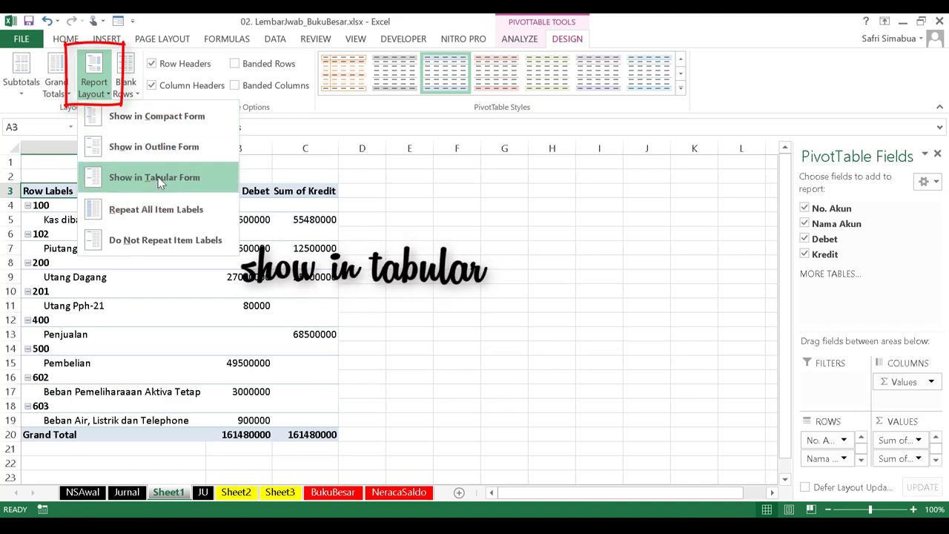
pyautogui.click(154, 177)
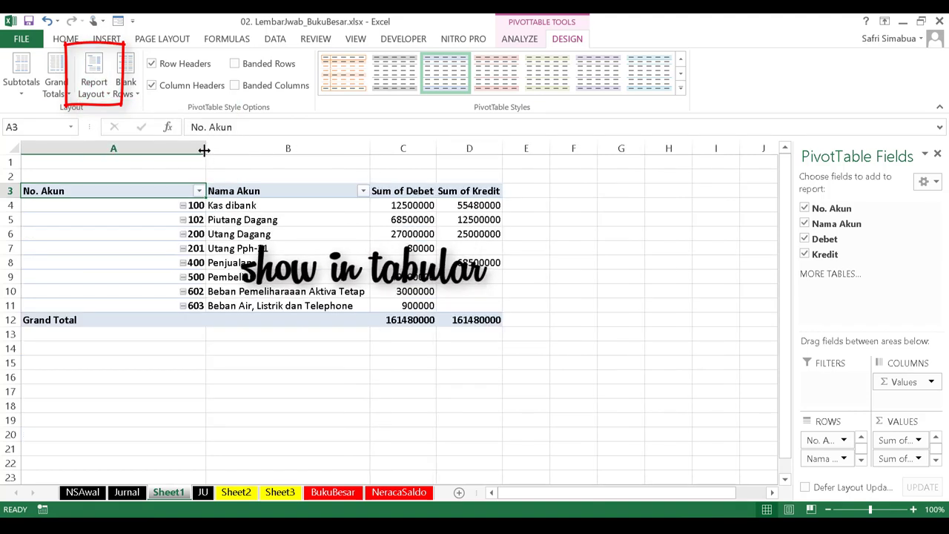
# Step: Narrow column A to fit its header and format columns C and D with thousands separators and no decimals
pyautogui.moveTo(80, 160); pyautogui.dragTo(78, 158)
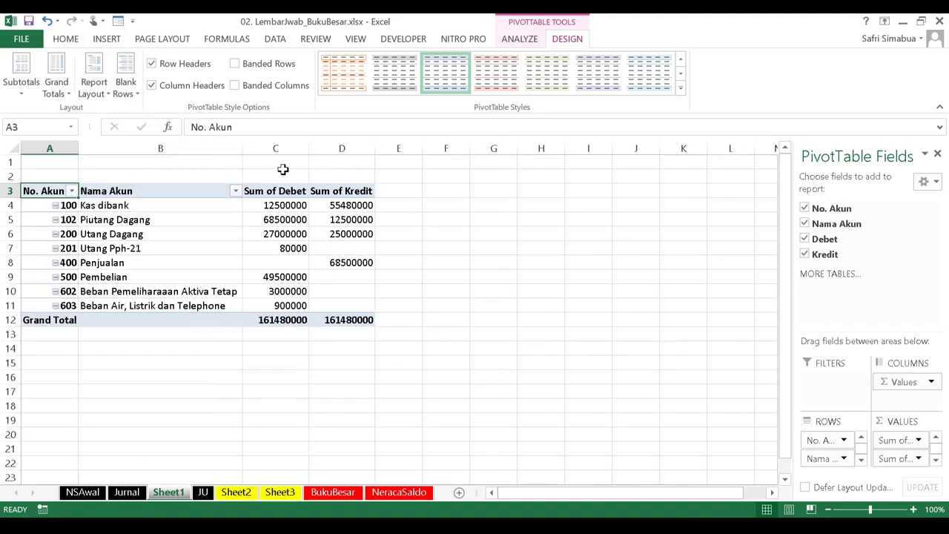
pyautogui.moveTo(276, 149); pyautogui.dragTo(347, 149)
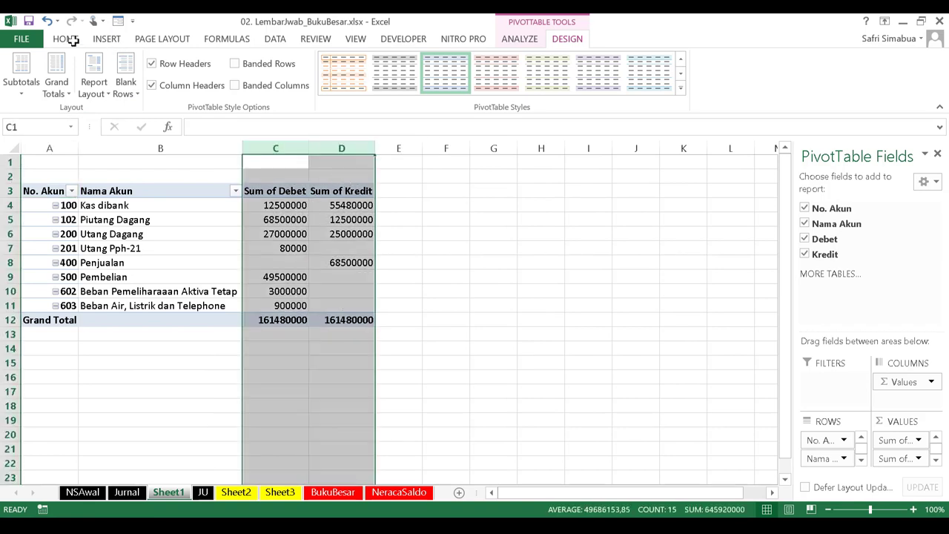
pyautogui.click(72, 41)
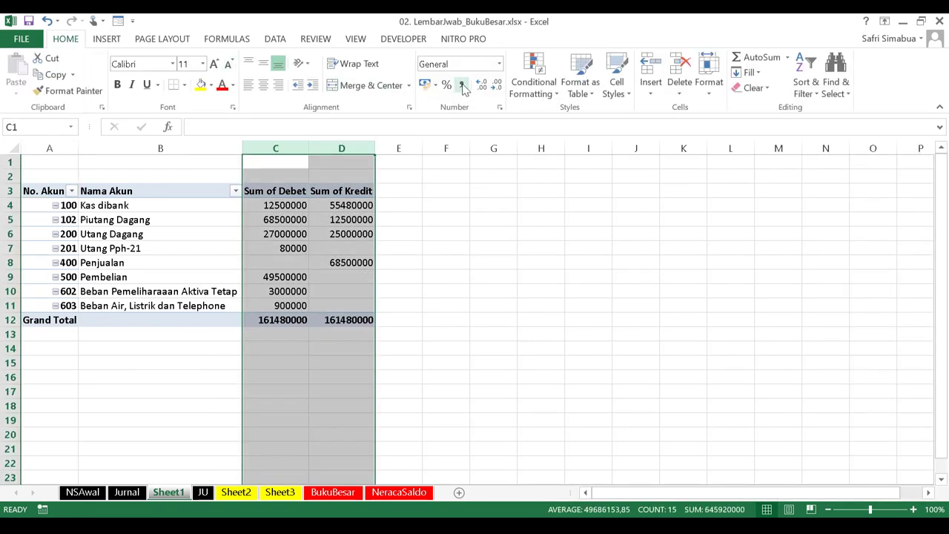
# Step: List the account names in F4:F11 by filling down the formula =B4, and fit column F to its contents
pyautogui.click(454, 205)
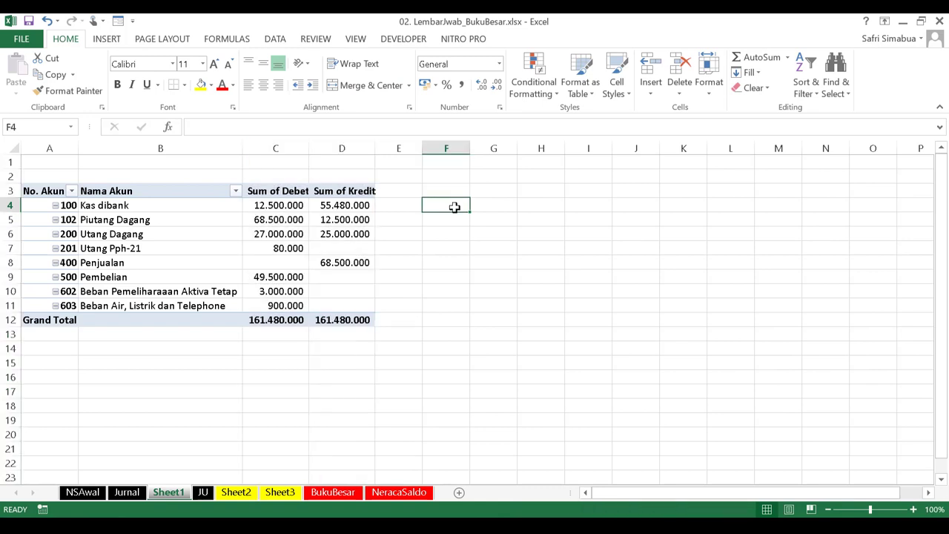
pyautogui.click(95, 206)
pyautogui.press('Return')
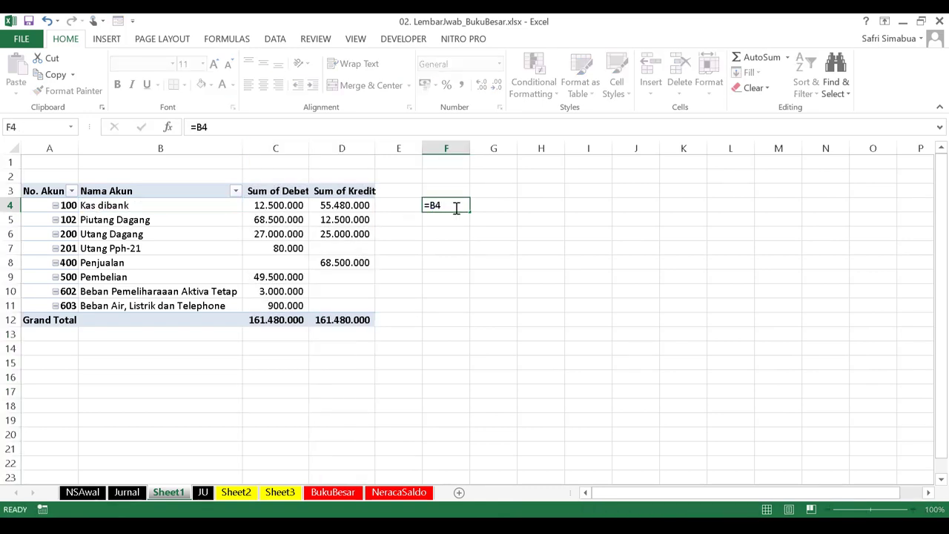
pyautogui.click(454, 206)
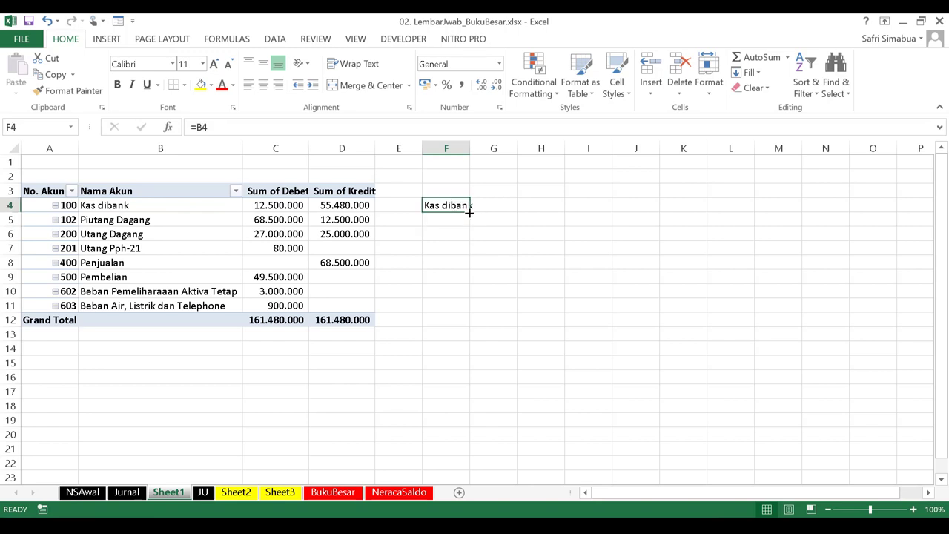
pyautogui.moveTo(469, 213); pyautogui.dragTo(442, 309)
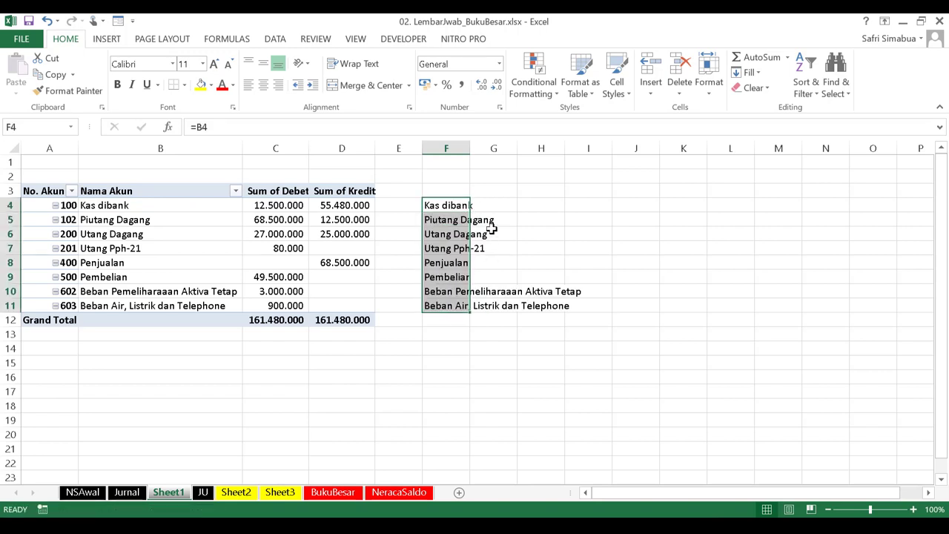
pyautogui.doubleClick(470, 147)
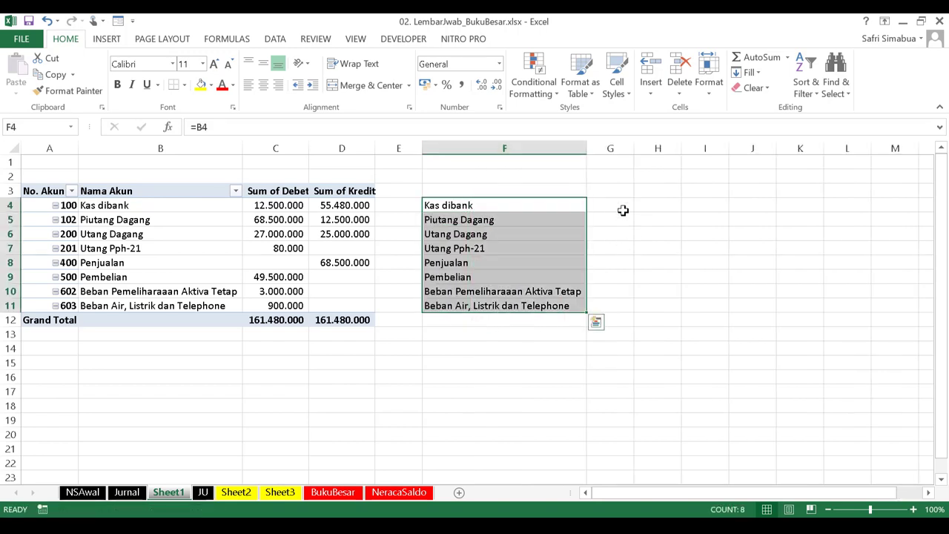
# Step: Enter a formula in H4 that subtracts the Kas dibank debit total from its credit total in the PivotTable
pyautogui.click(645, 206)
pyautogui.write('=')
pyautogui.click(345, 205)
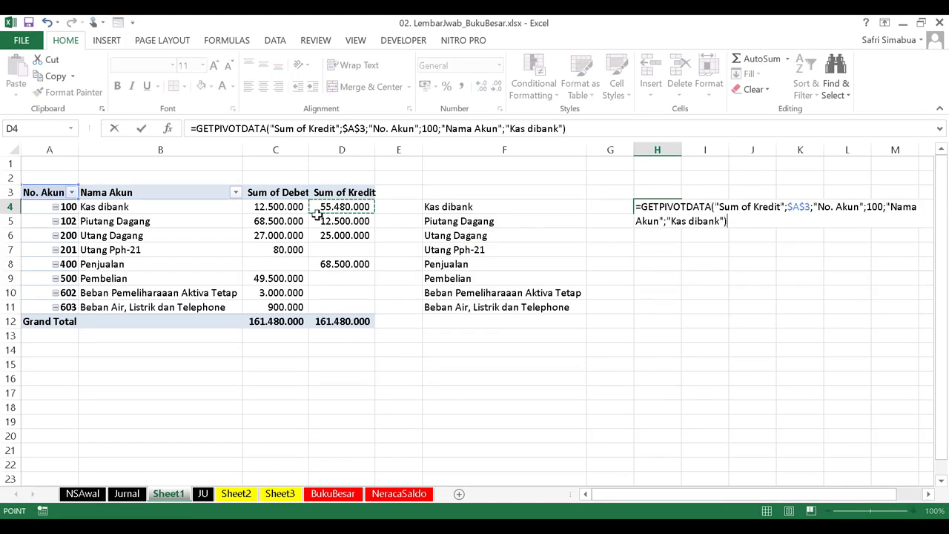
pyautogui.write('-')
pyautogui.click(285, 210)
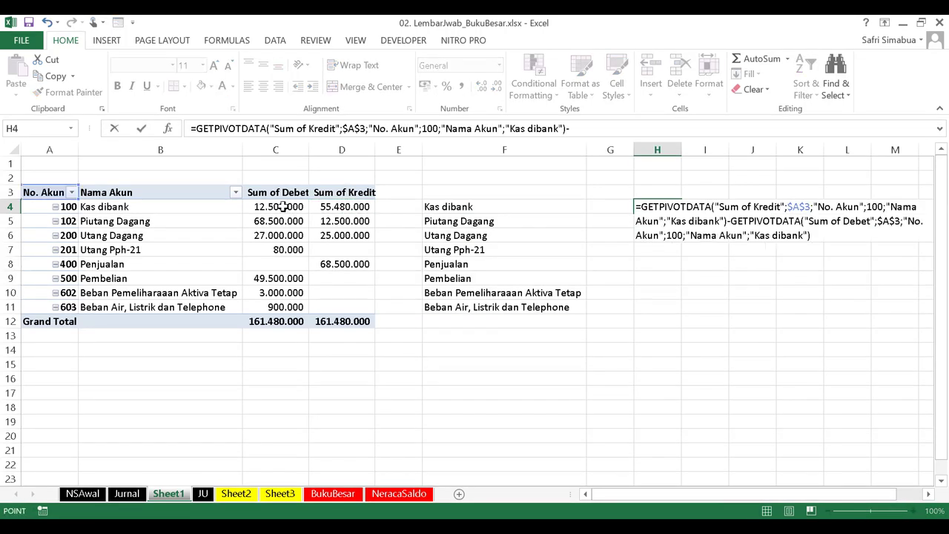
pyautogui.press('Return')
# Step: Enter a formula in G5 that subtracts the Piutang Dagang credit total from its debit total
pyautogui.click(615, 223)
pyautogui.write('=')
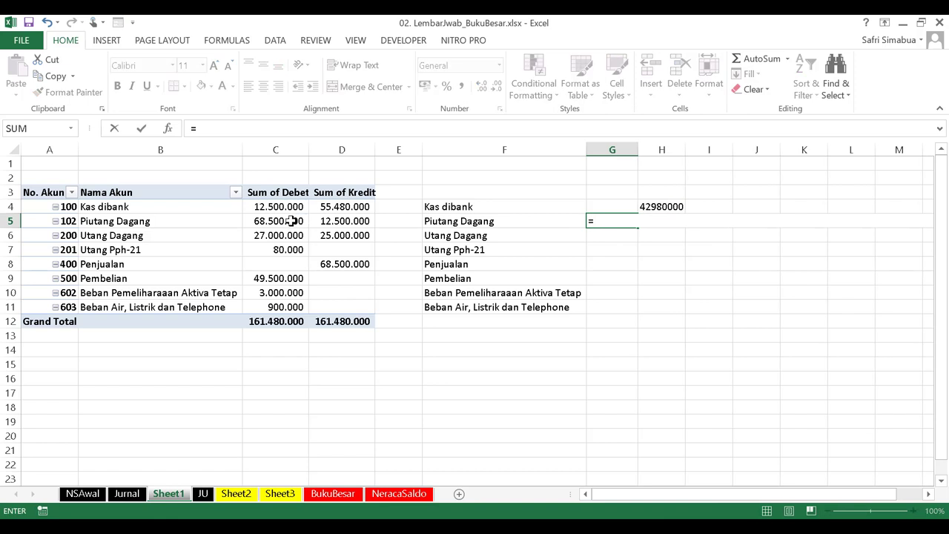
pyautogui.click(293, 221)
pyautogui.write('-')
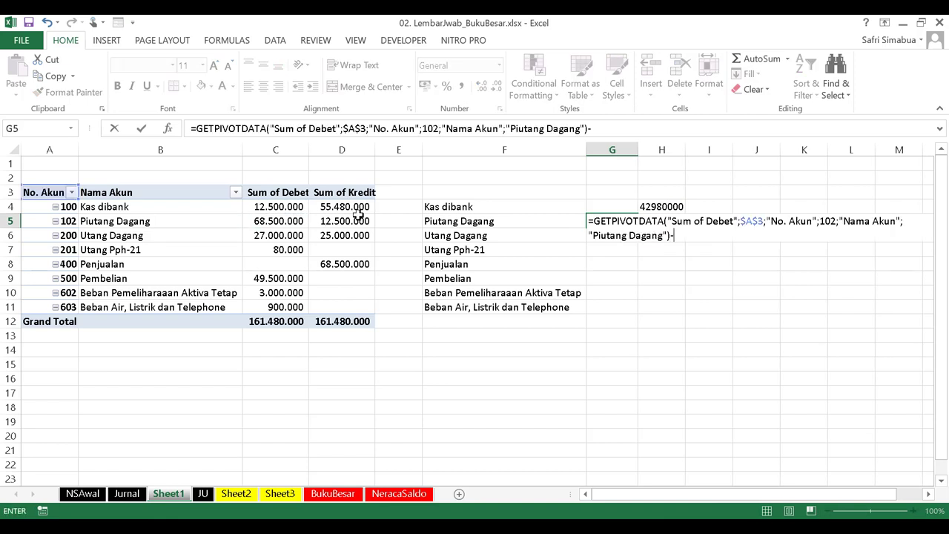
pyautogui.click(349, 221)
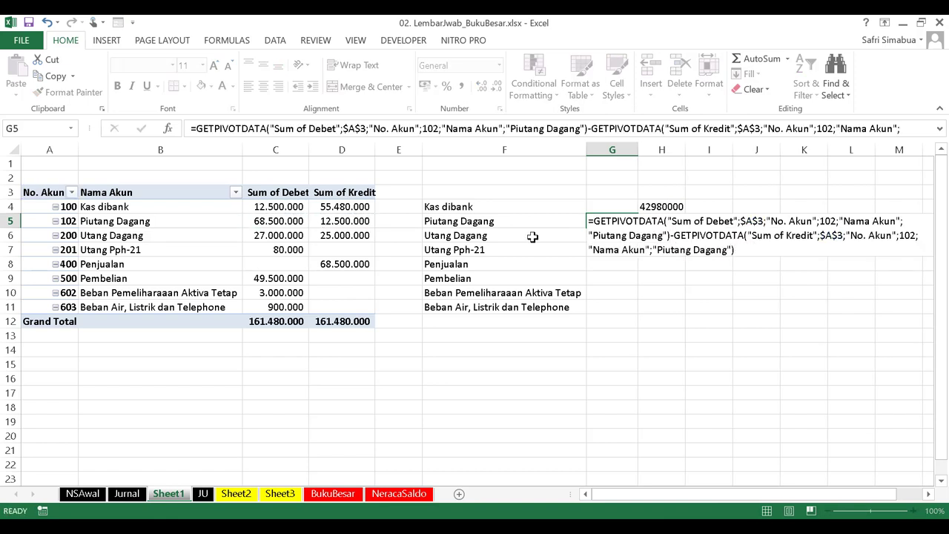
pyautogui.press('Return')
# Step: Enter a formula in G6 that subtracts the Utang Dagang credit total from its debit total
pyautogui.write('=')
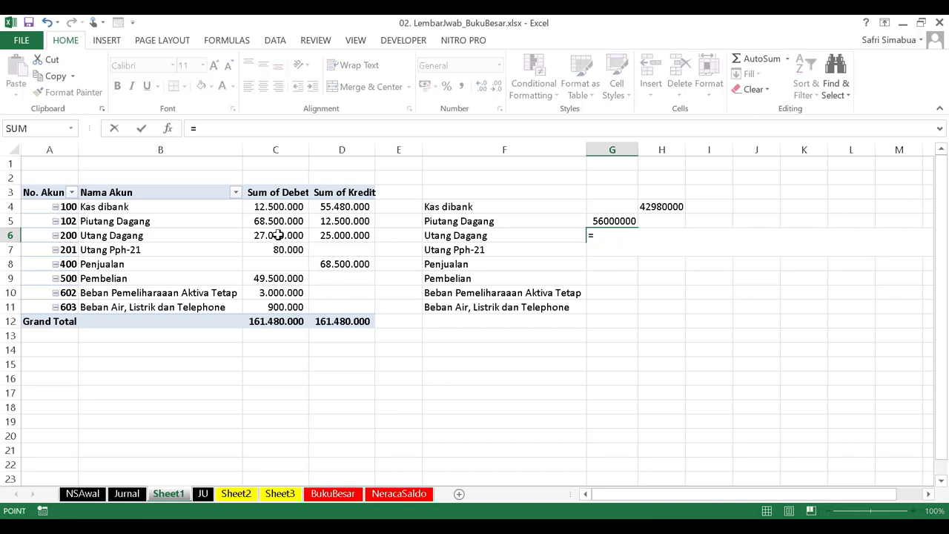
pyautogui.click(278, 235)
pyautogui.write('-')
pyautogui.click(340, 236)
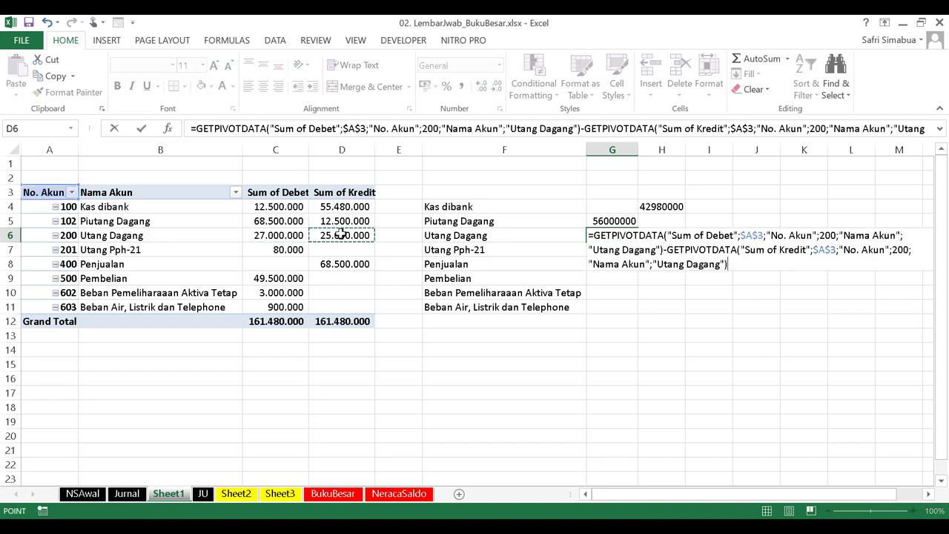
pyautogui.press('Return')
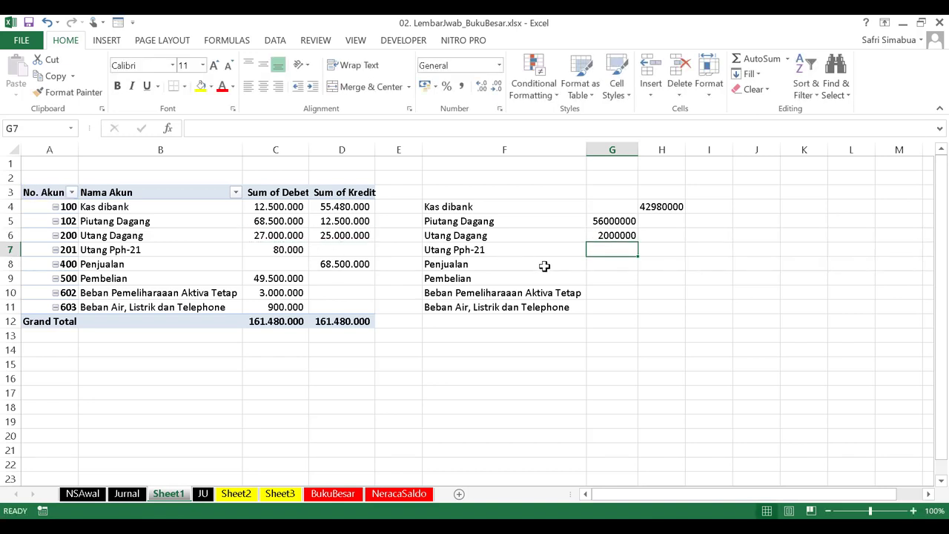
# Step: Link G7 to the Utang Pph-21 debit total and H8 to the Penjualan credit total in the PivotTable
pyautogui.write('=')
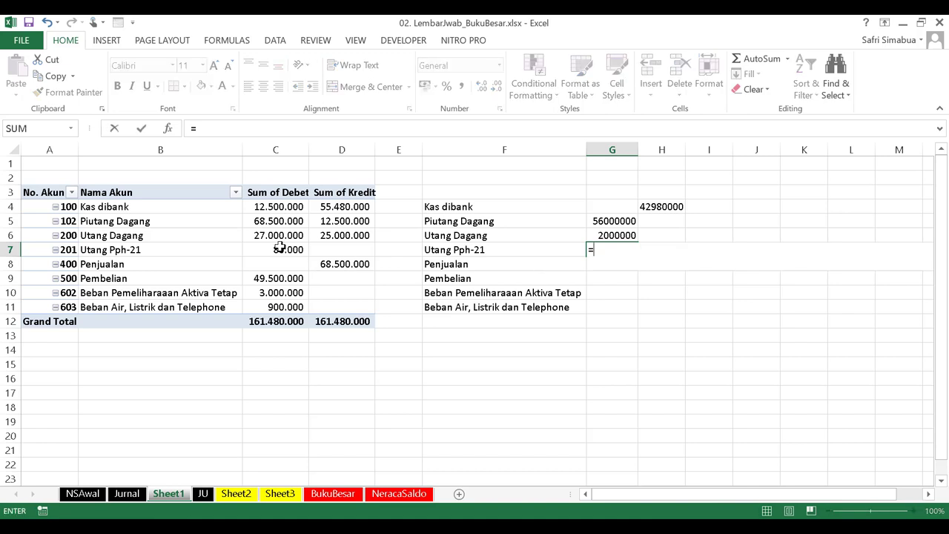
pyautogui.click(280, 249)
pyautogui.press('Return')
pyautogui.click(652, 264)
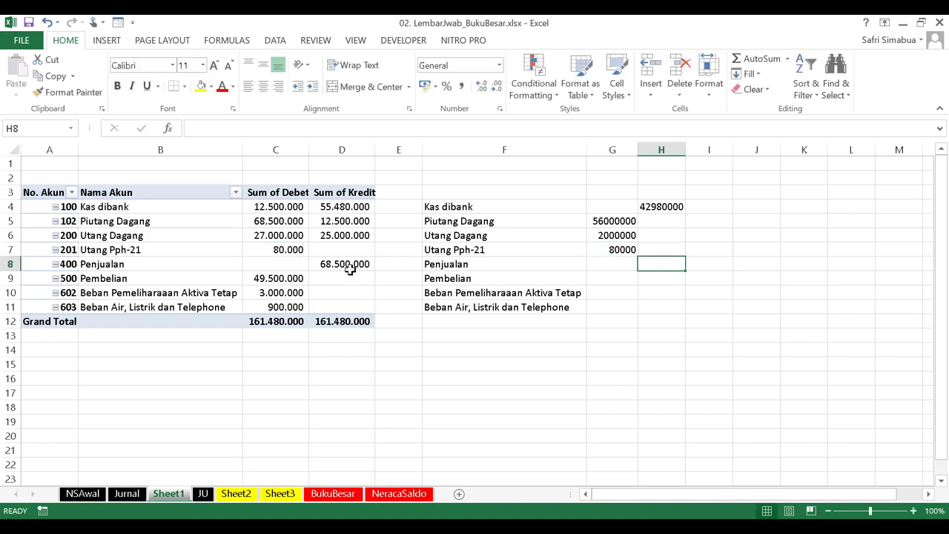
pyautogui.write('=')
pyautogui.click(346, 265)
pyautogui.press('Return')
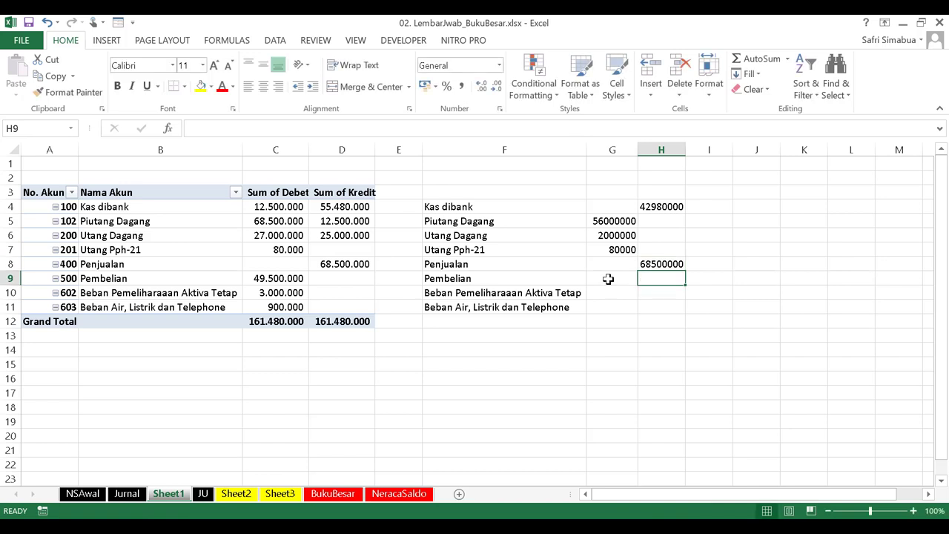
# Step: Link G9:G11 to the PivotTable debit totals of Pembelian, Beban Pemeliharaaan Aktiva Tetap, and Beban Air, Listrik dan Telephone
pyautogui.click(608, 280)
pyautogui.write('=')
pyautogui.click(295, 278)
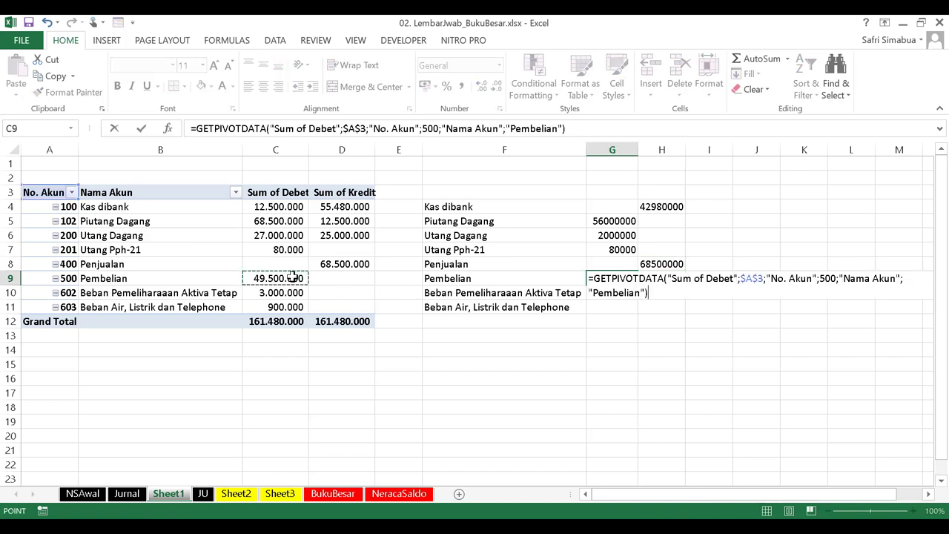
pyautogui.press('Return')
pyautogui.write('=')
pyautogui.click(286, 292)
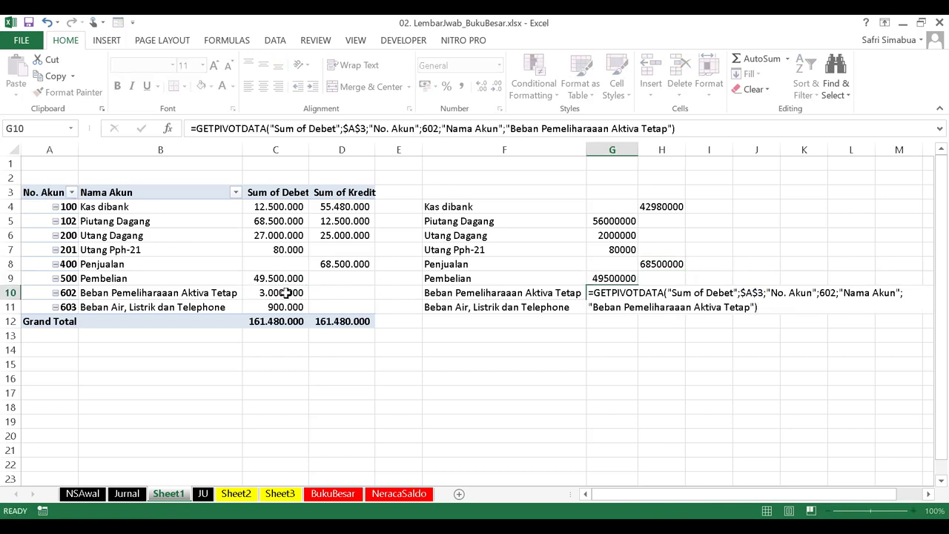
pyautogui.press('Return')
pyautogui.write('=')
pyautogui.click(287, 306)
pyautogui.press('Return')
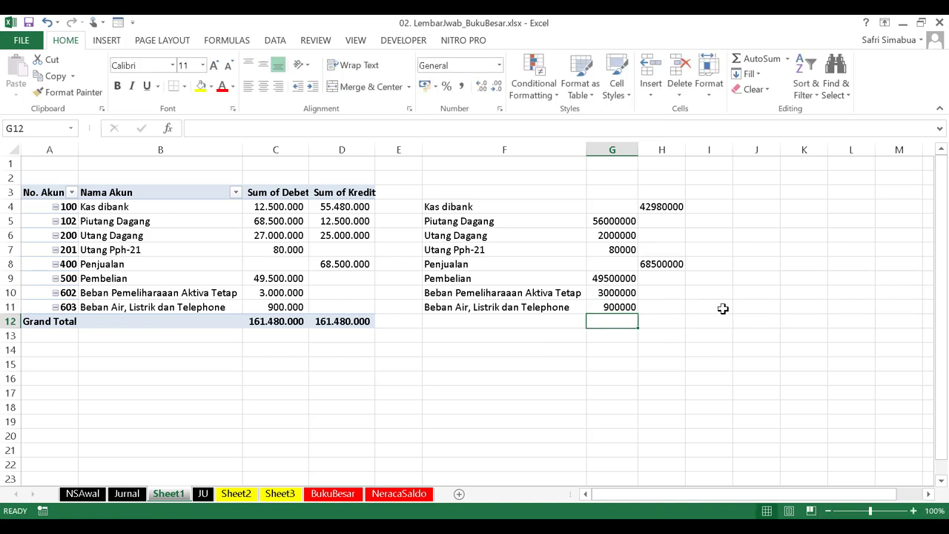
# Step: Total the debit balances in G12 with =SUM(G4:G11) and fill the formula across to H12
pyautogui.click(760, 59)
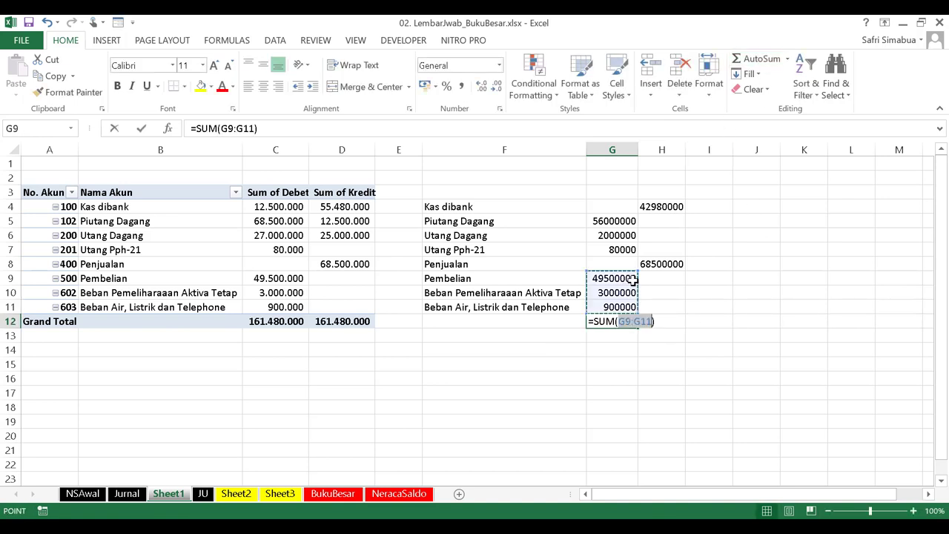
pyautogui.moveTo(634, 206); pyautogui.dragTo(631, 206)
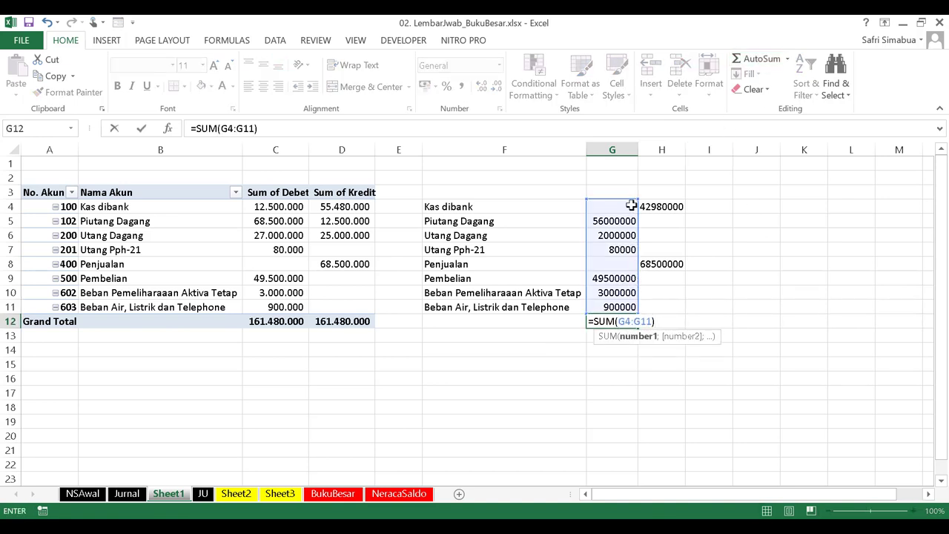
pyautogui.press('Return')
pyautogui.click(619, 325)
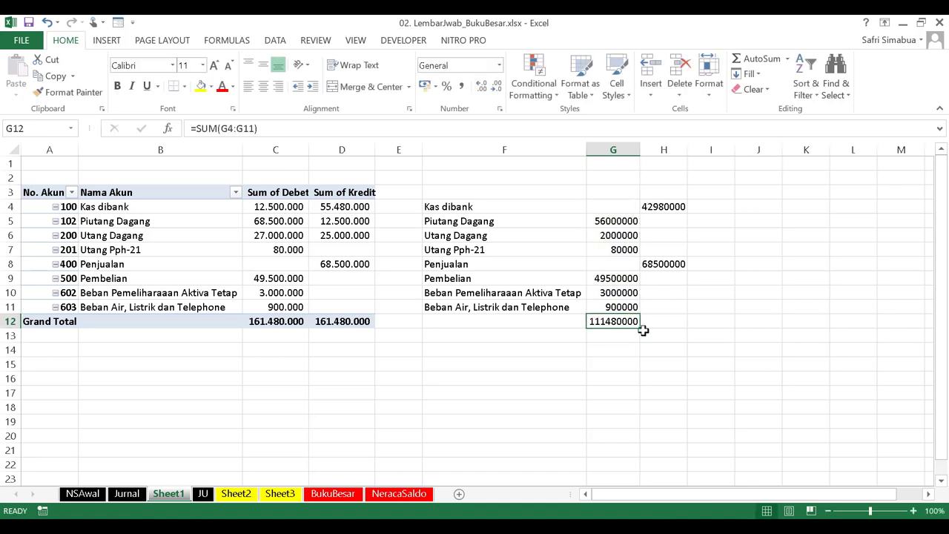
pyautogui.moveTo(642, 328); pyautogui.dragTo(672, 329)
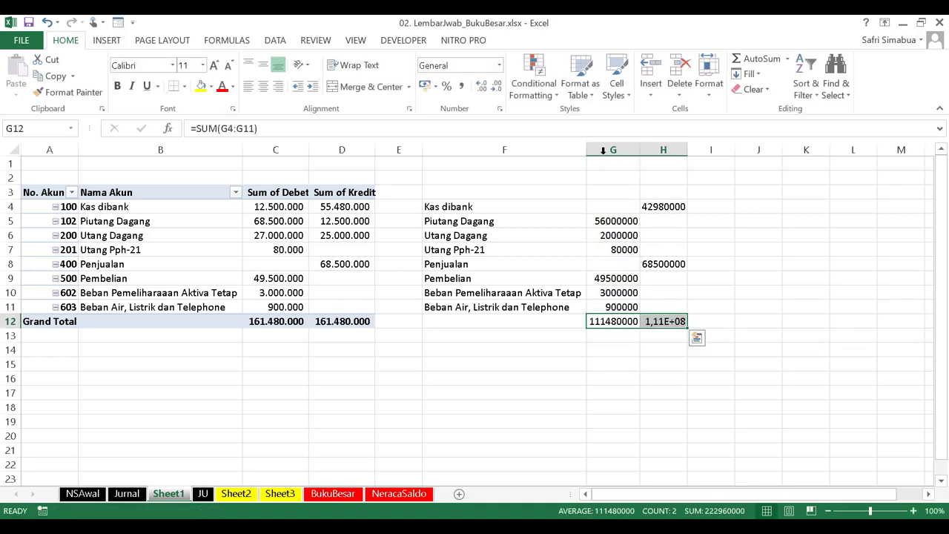
# Step: Format columns G and H with the comma number style
pyautogui.moveTo(613, 150); pyautogui.dragTo(663, 150)
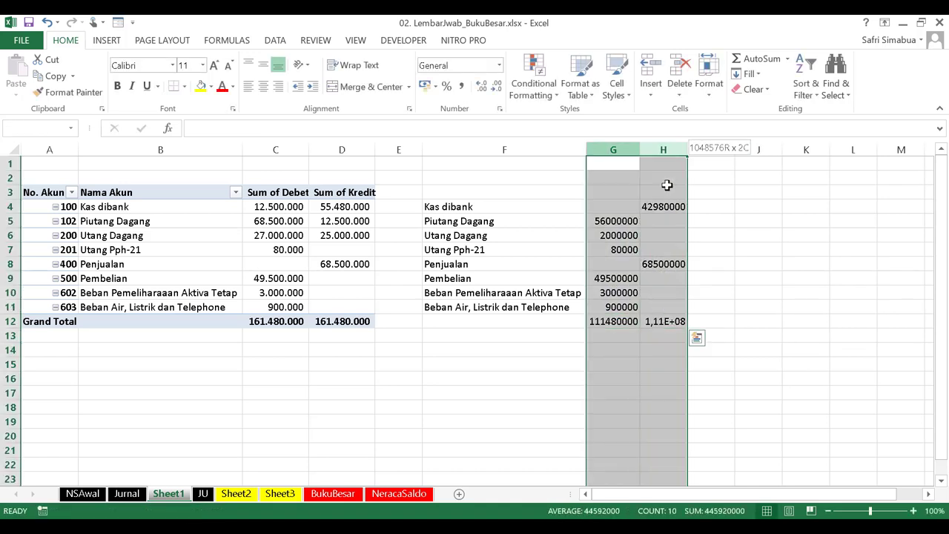
pyautogui.click(462, 86)
pyautogui.click(419, 383)
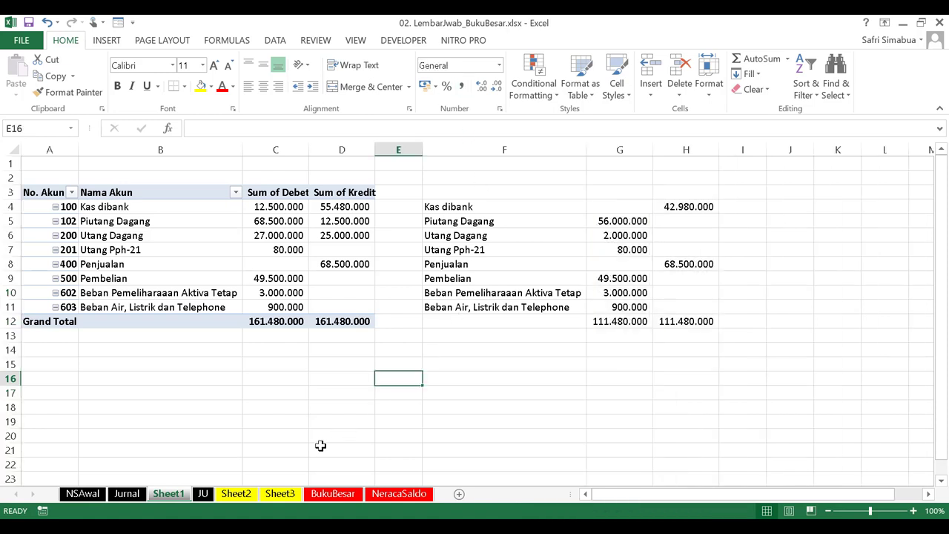
# Step: Enter a formula in B4 of Sheet2 that links to the account number heading in NSAwal cell B6
pyautogui.click(237, 494)
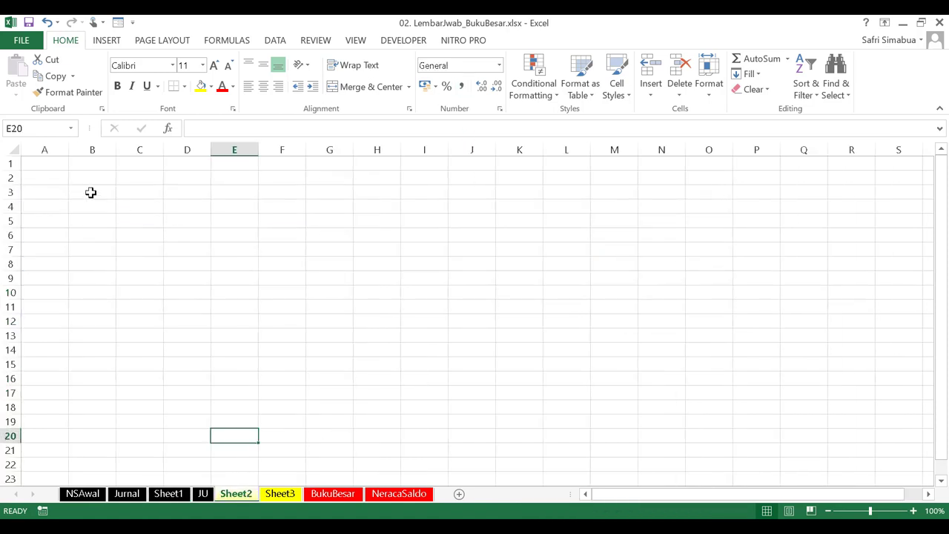
pyautogui.click(90, 193)
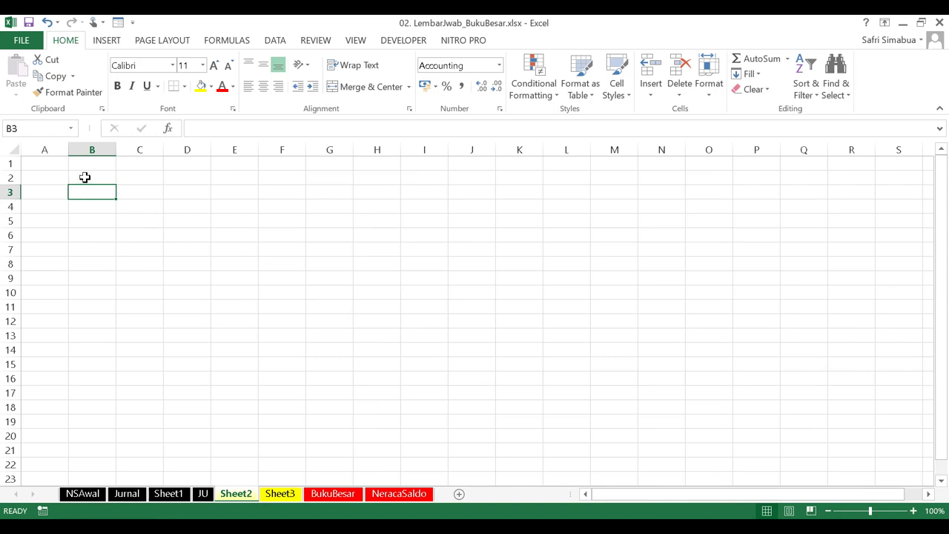
pyautogui.press('Down')
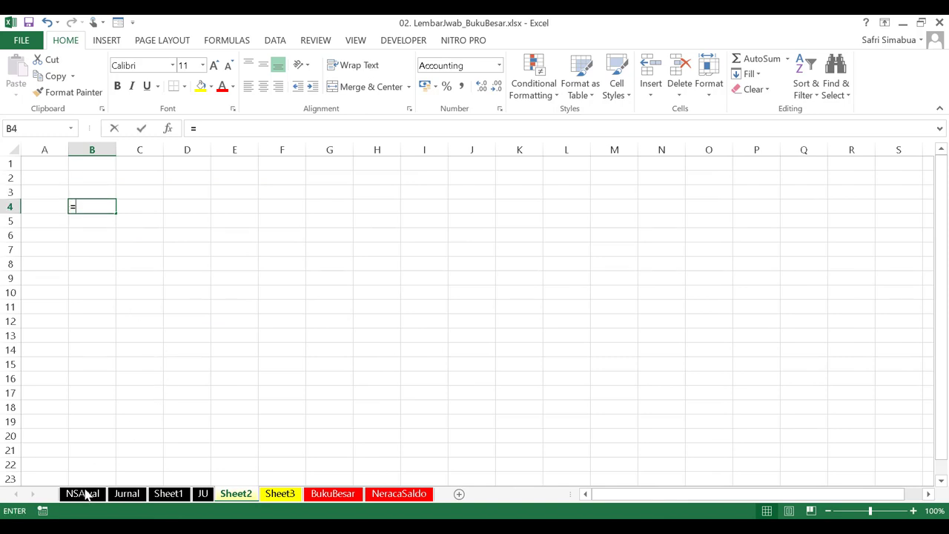
pyautogui.hotkey('ctrl', 'pageup')
pyautogui.hotkey('ctrl', 'pageup')
pyautogui.hotkey('ctrl', 'pageup')
pyautogui.hotkey('ctrl', 'pageup')
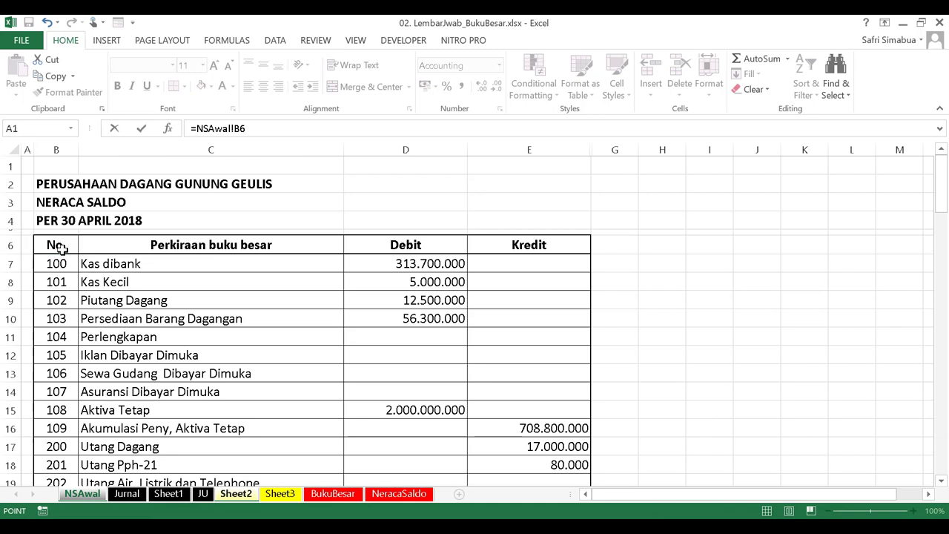
pyautogui.press('Return')
# Step: Fill the B4 link formula across to column E and down to row 43 to bring in the opening trial balance
pyautogui.click(102, 209)
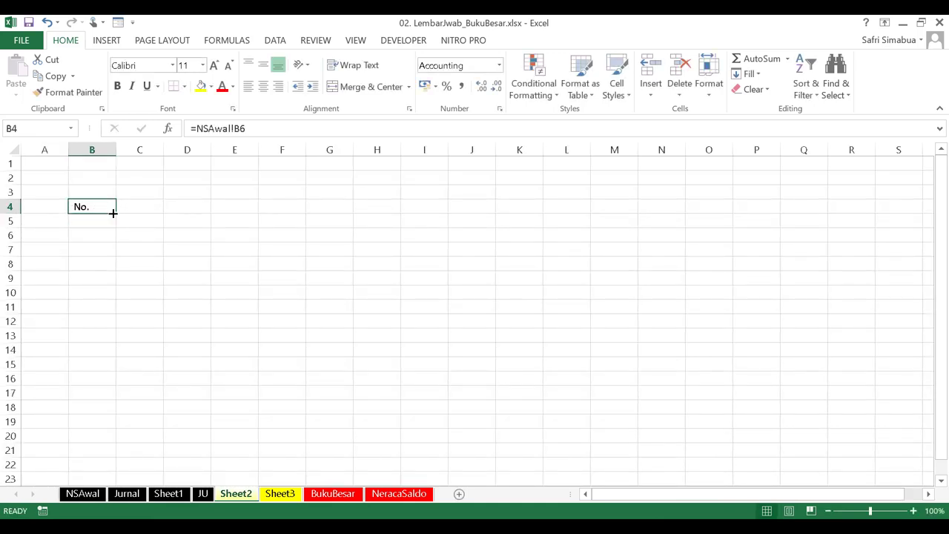
pyautogui.moveTo(116, 212); pyautogui.dragTo(255, 452)
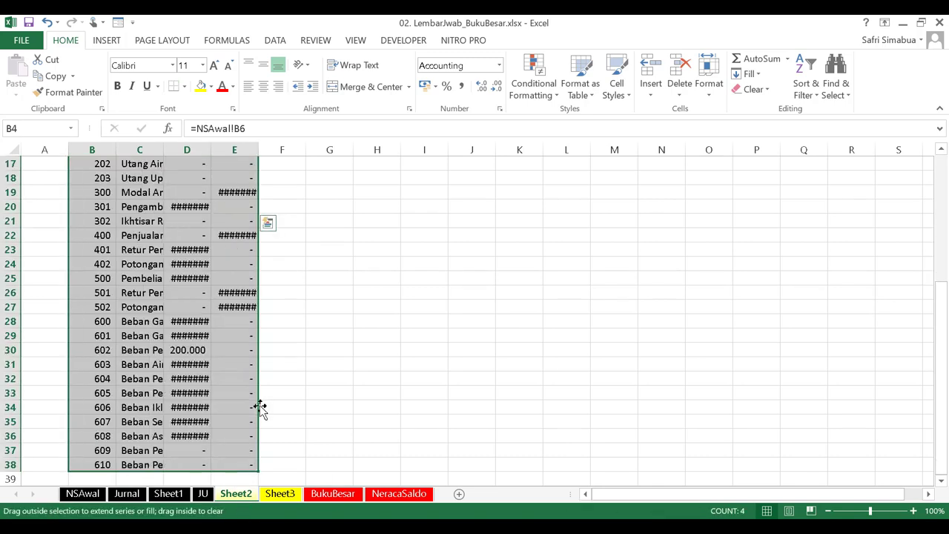
pyautogui.scroll(-3, 255, 415)
pyautogui.moveTo(261, 342); pyautogui.dragTo(260, 417)
# Step: Widen columns C, D and E to fit the account names and amounts
pyautogui.moveTo(163, 150); pyautogui.dragTo(319, 155)
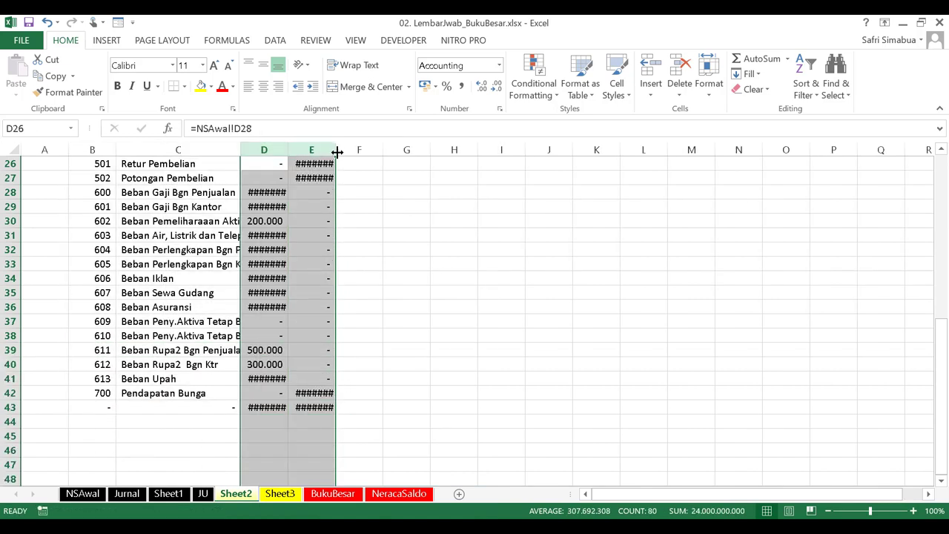
pyautogui.moveTo(231, 152); pyautogui.dragTo(240, 151)
pyautogui.doubleClick(239, 150)
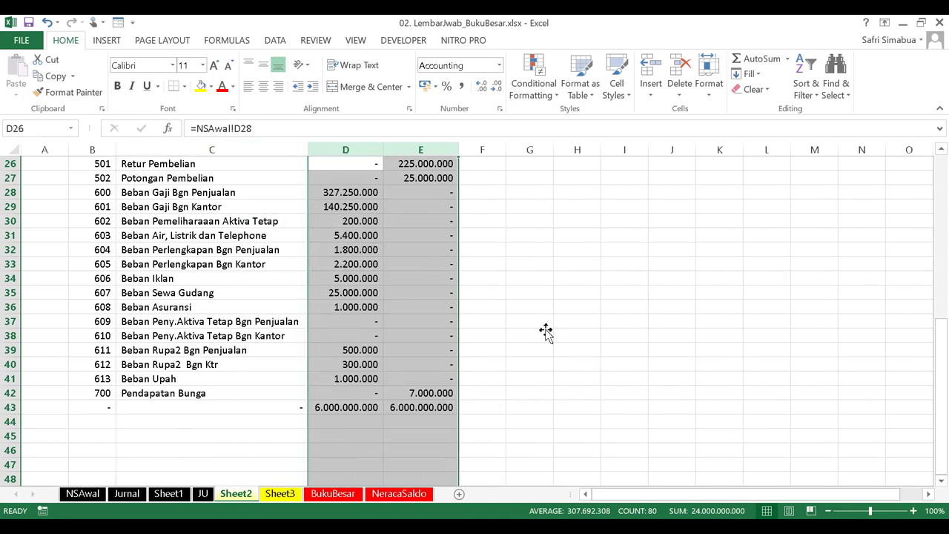
pyautogui.click(529, 321)
# Step: Merge and center D3:E3 above the Debit and Kredit headings and enter the title SALDO AWAL
pyautogui.scroll(9, 533, 353)
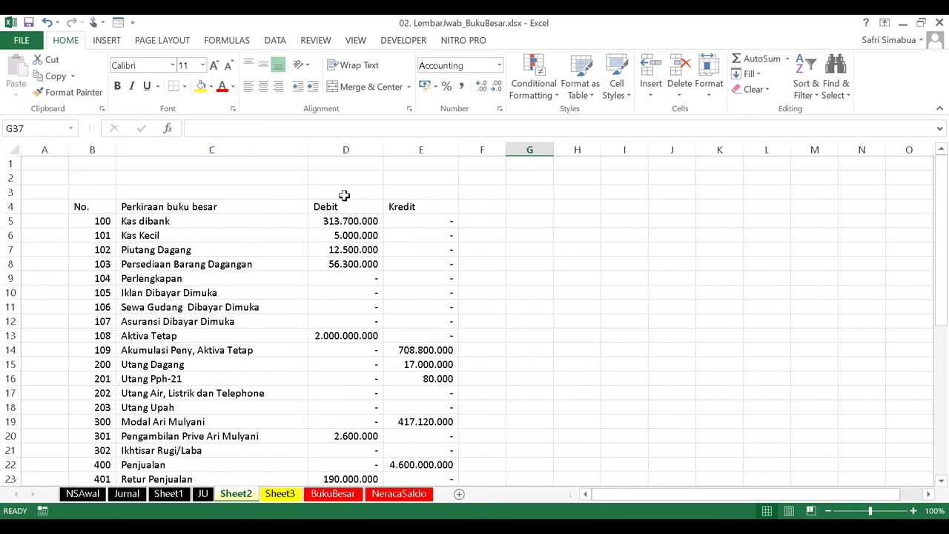
pyautogui.moveTo(345, 192); pyautogui.dragTo(420, 206)
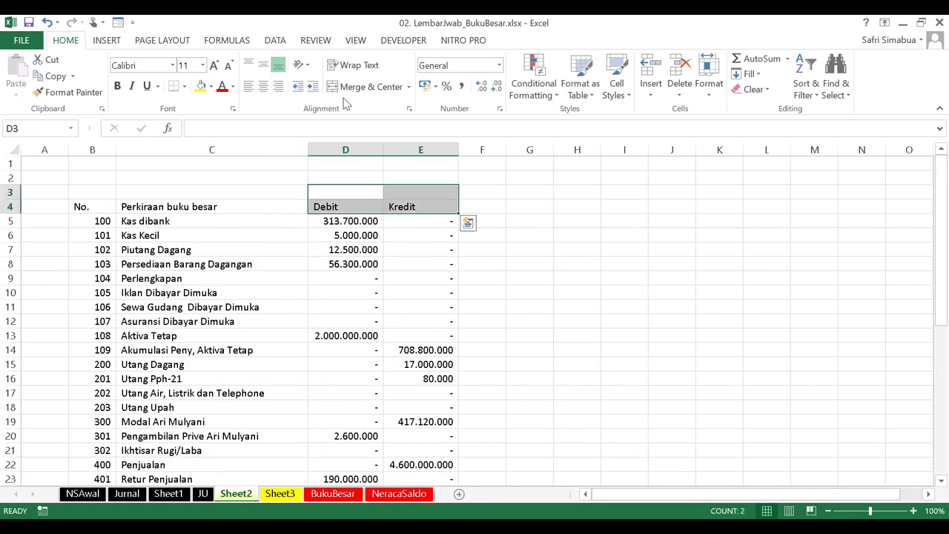
pyautogui.click(570, 248)
pyautogui.moveTo(348, 192); pyautogui.dragTo(423, 192)
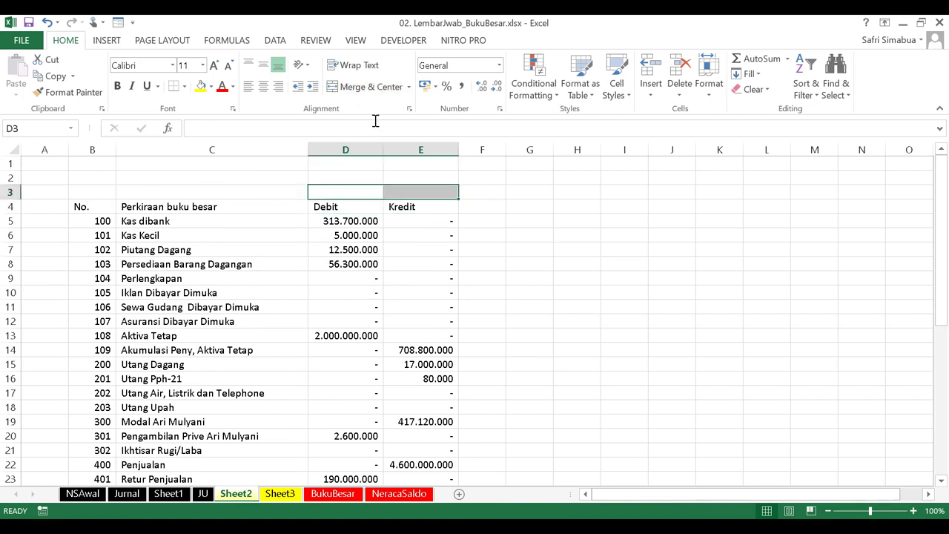
pyautogui.click(345, 88)
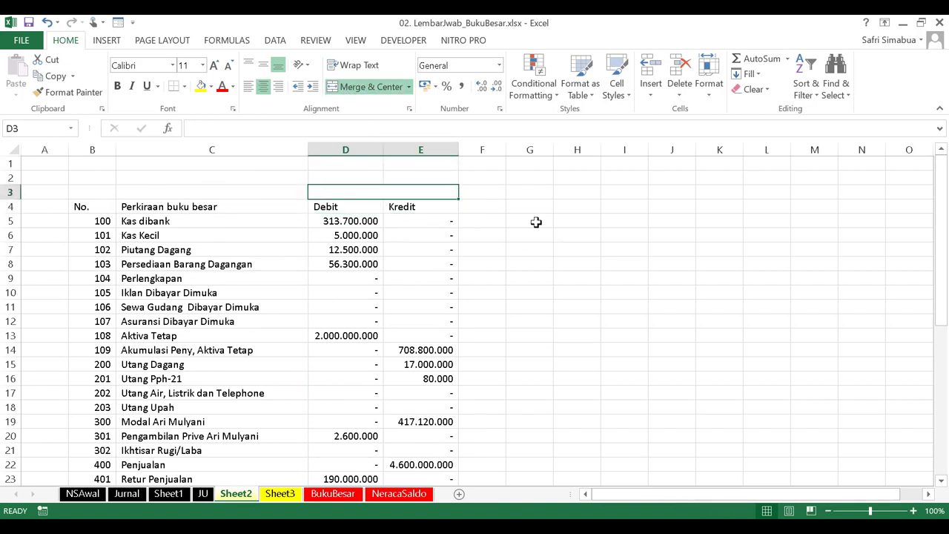
pyautogui.write('SAL')
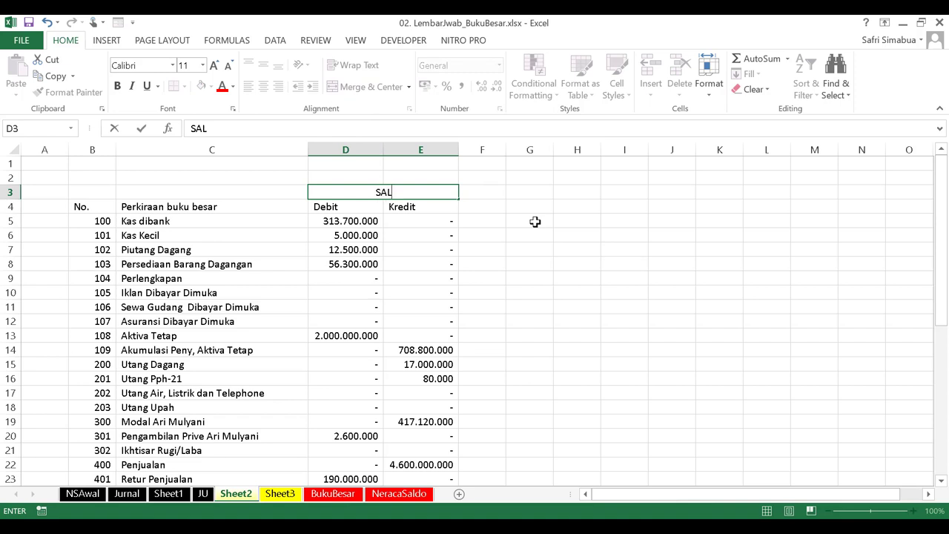
pyautogui.write('DO AWAL')
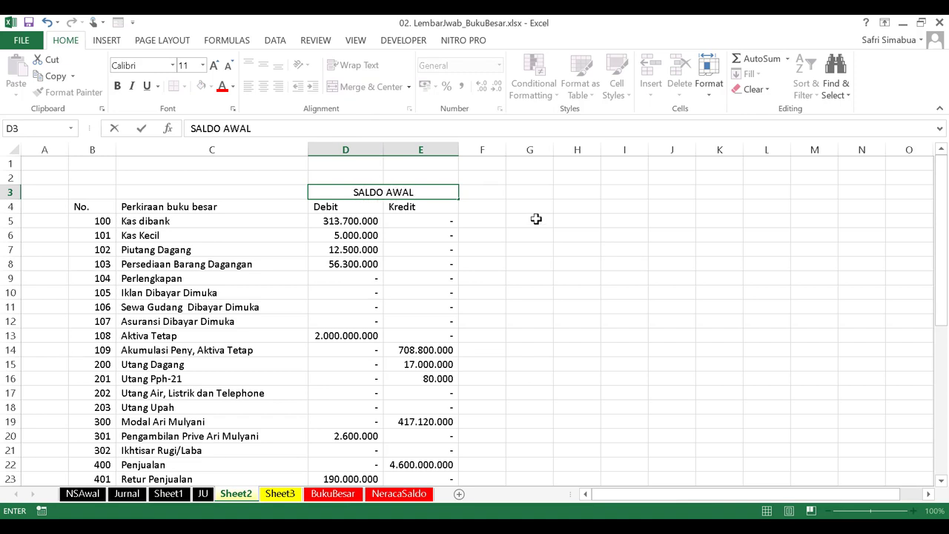
pyautogui.click(535, 219)
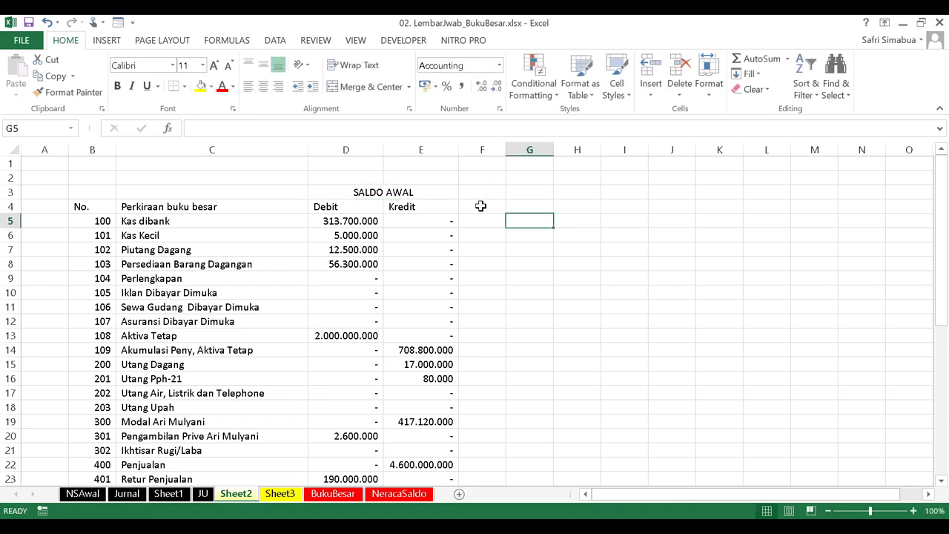
# Step: Merge and center F3:G3 and enter the title TRANSAKSI
pyautogui.moveTo(480, 206); pyautogui.dragTo(523, 193)
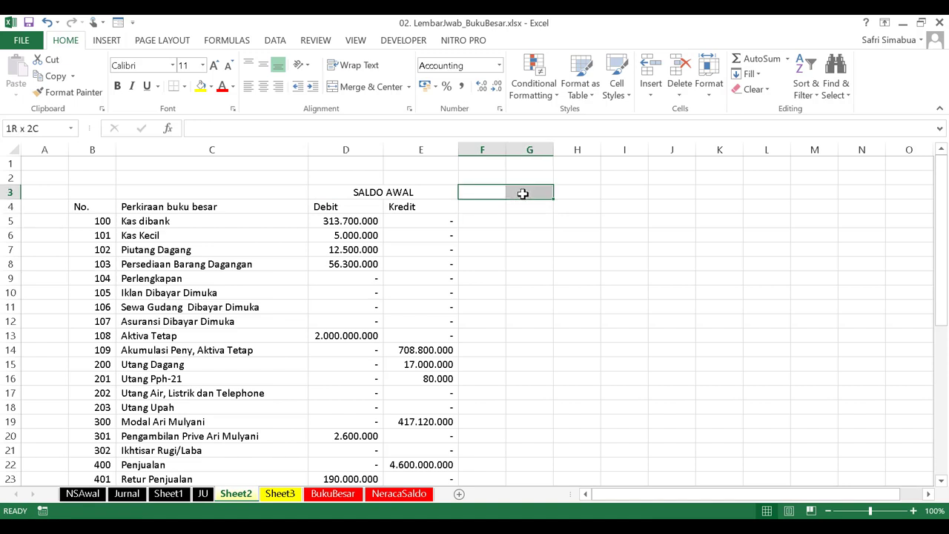
pyautogui.click(381, 92)
pyautogui.write('tra')
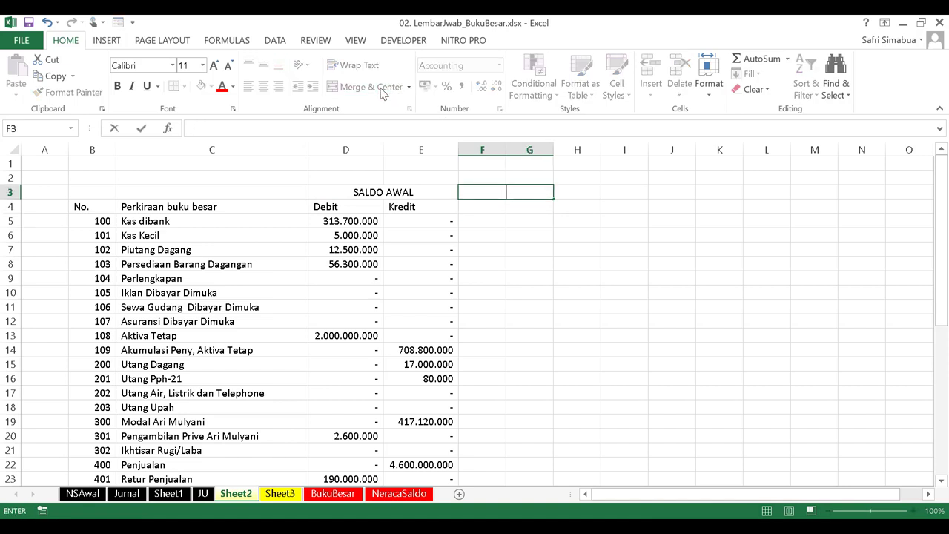
pyautogui.press('Return')
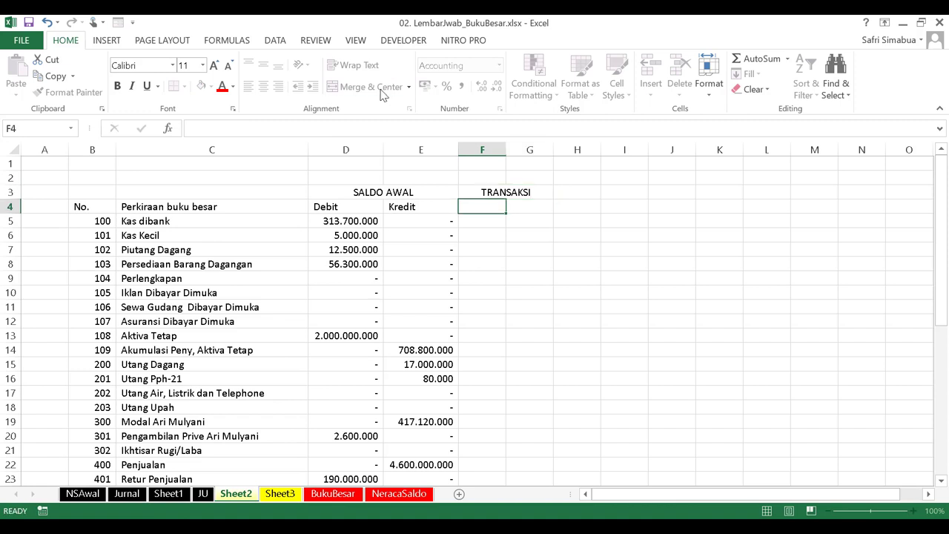
# Step: Enter the column headings Debit in F4 and Kredit in G4
pyautogui.write('Debit')
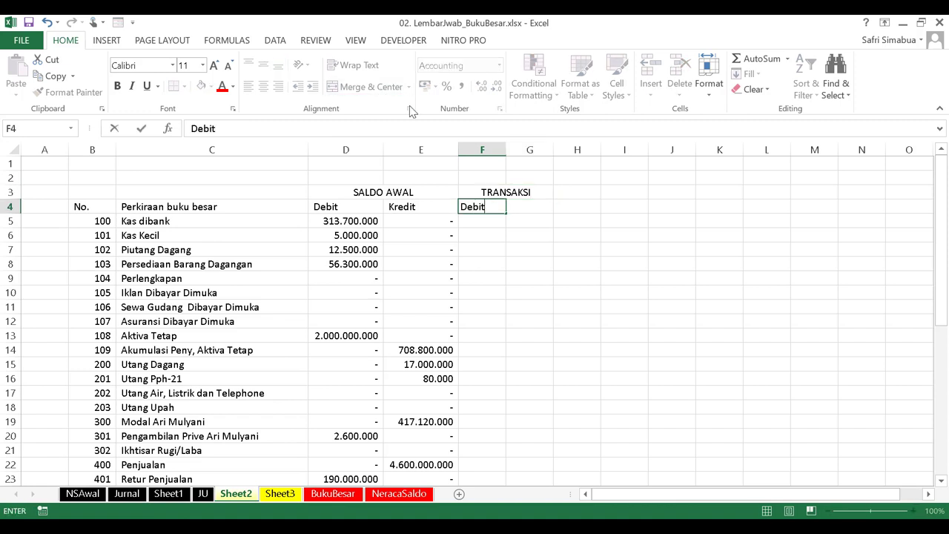
pyautogui.click(529, 210)
pyautogui.write('Kredit')
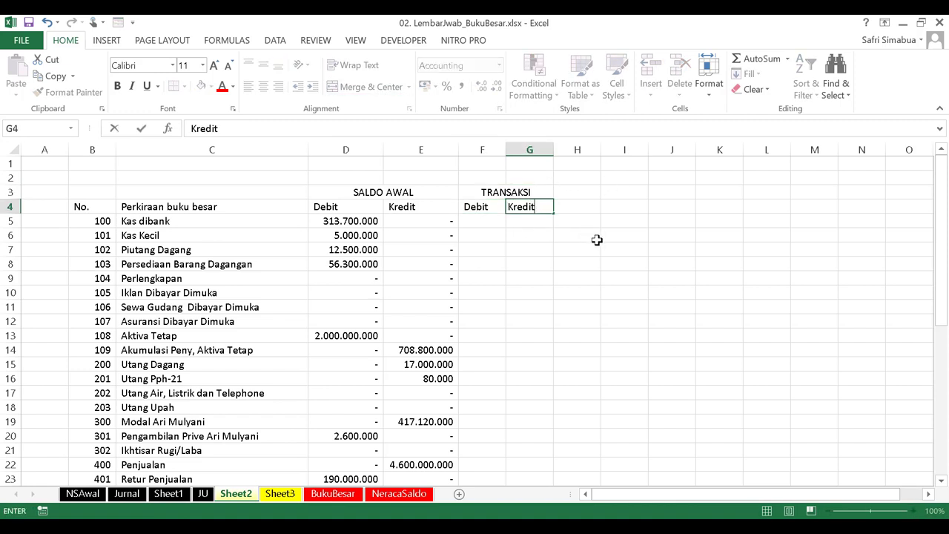
pyautogui.click(597, 240)
# Step: Merge and center H3:I3 and enter the title Neraca Saldo Akhir
pyautogui.moveTo(572, 192); pyautogui.dragTo(611, 193)
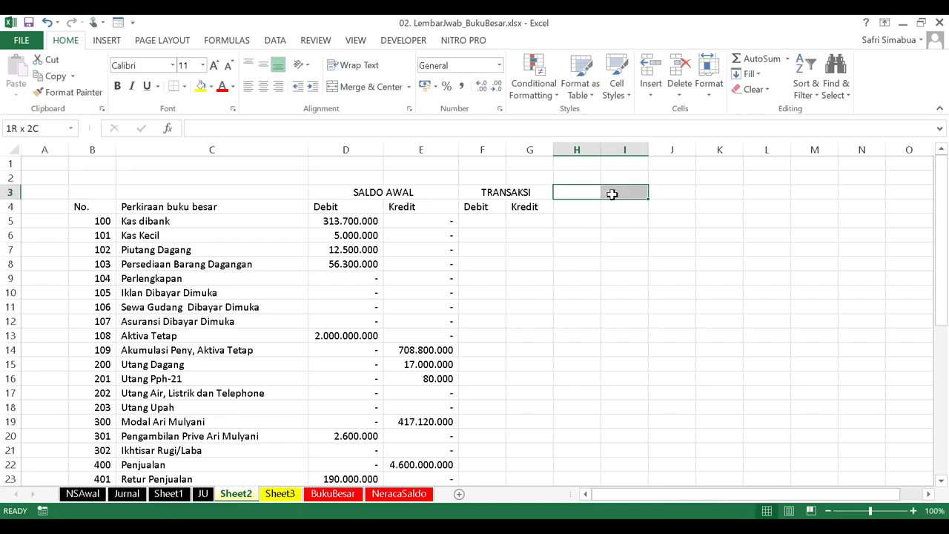
pyautogui.click(365, 89)
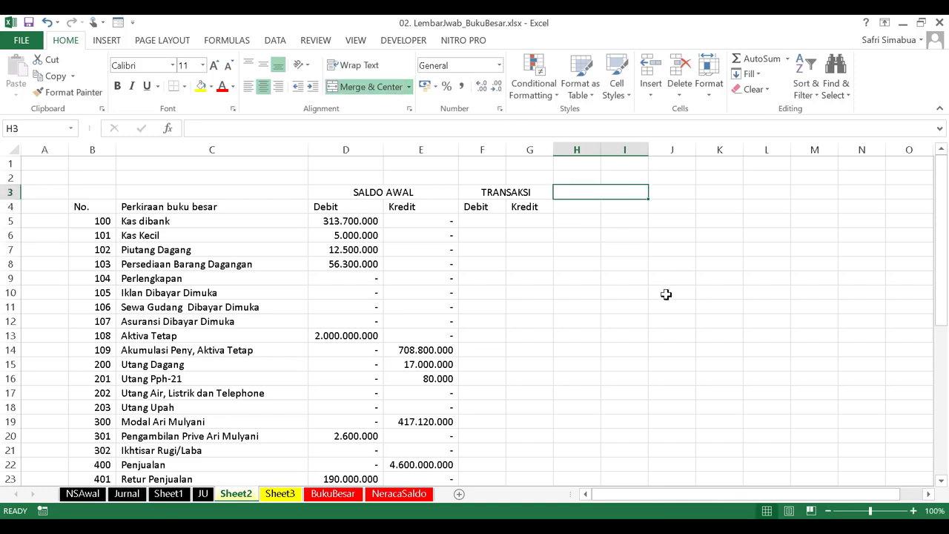
pyautogui.write('Neraca Sal')
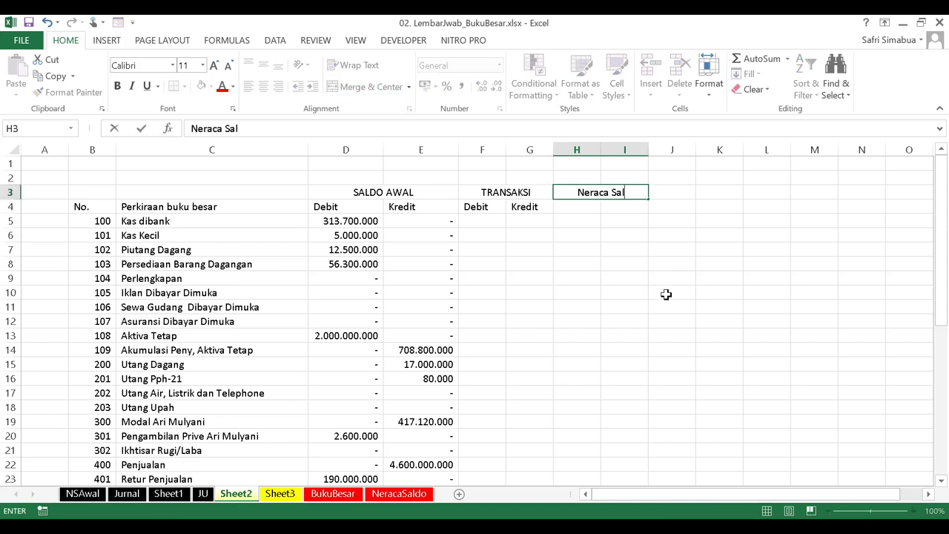
pyautogui.write('do Akhir')
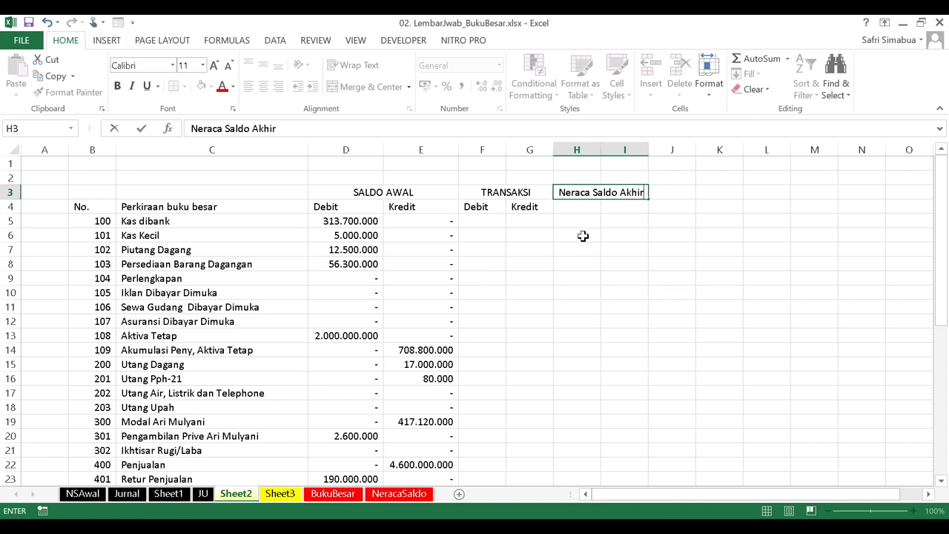
# Step: Copy the Debit and Kredit headings from F4:G4 into H4:I4
pyautogui.moveTo(492, 207); pyautogui.dragTo(553, 213)
pyautogui.hotkey('ctrl', 'c')
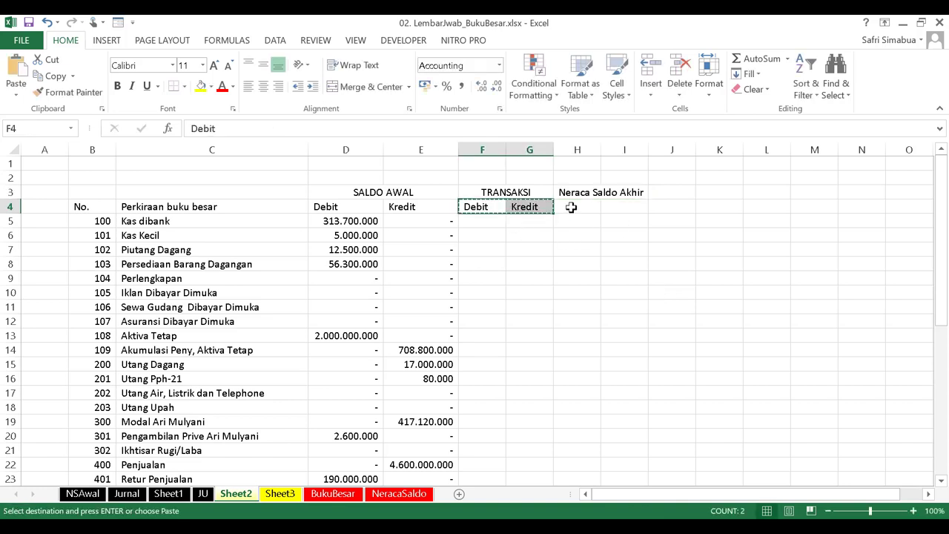
pyautogui.click(571, 208)
pyautogui.hotkey('ctrl', 'v')
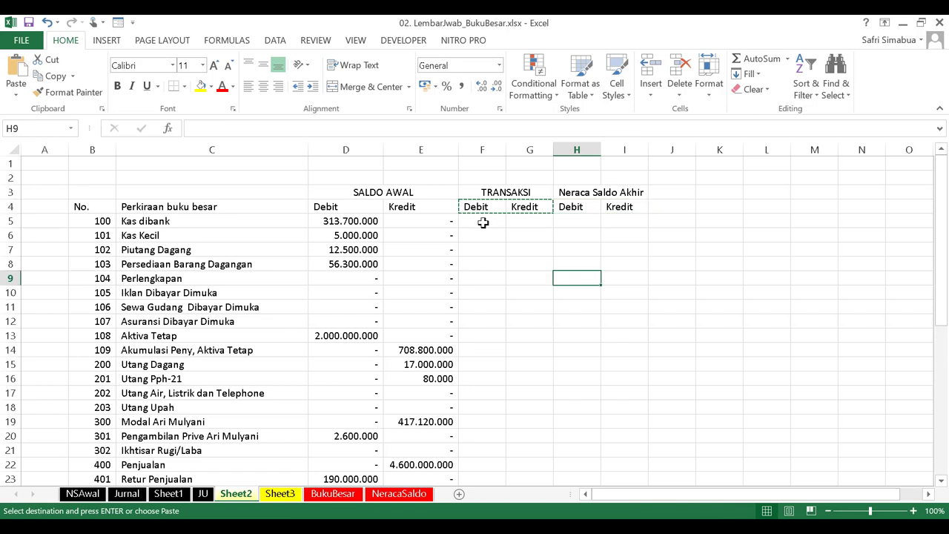
# Step: Enter =VLOOKUP($C$5:$C$42;Sheet1!$F$4:$H$11;2;FALSE) in F5 to retrieve the transaction debit
pyautogui.click(488, 223)
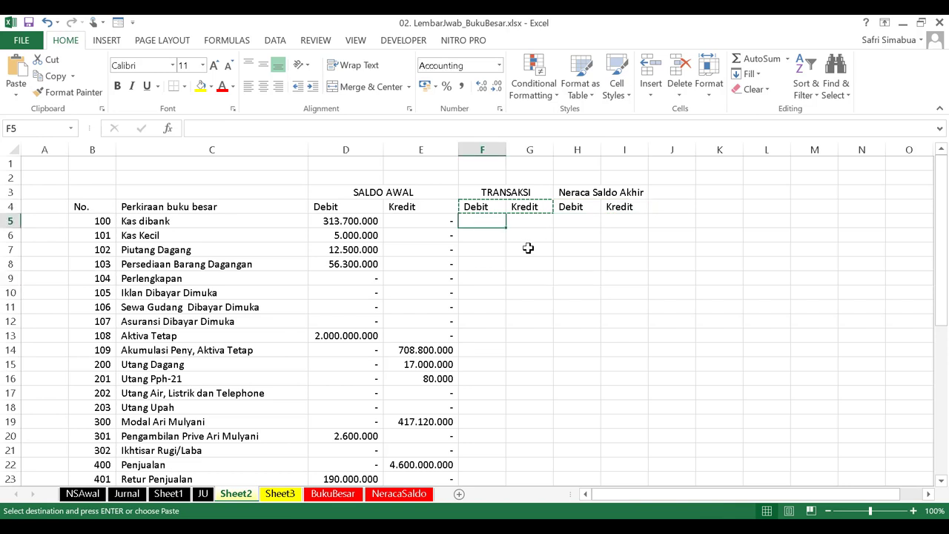
pyautogui.write('=v')
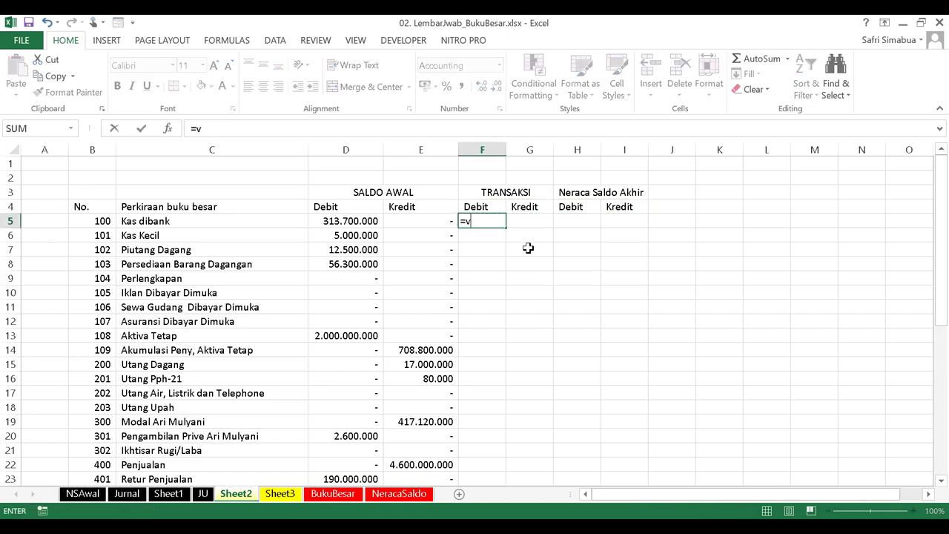
pyautogui.write('looku')
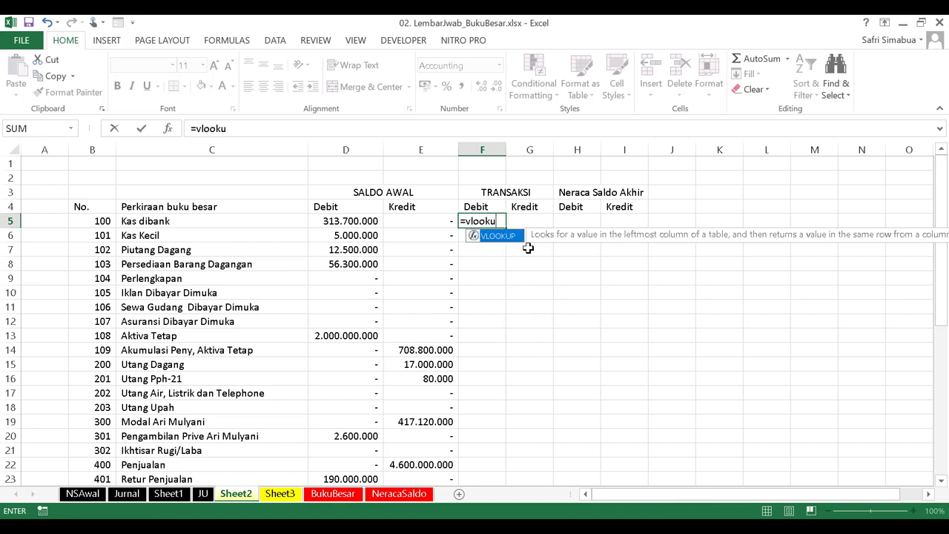
pyautogui.write('p(')
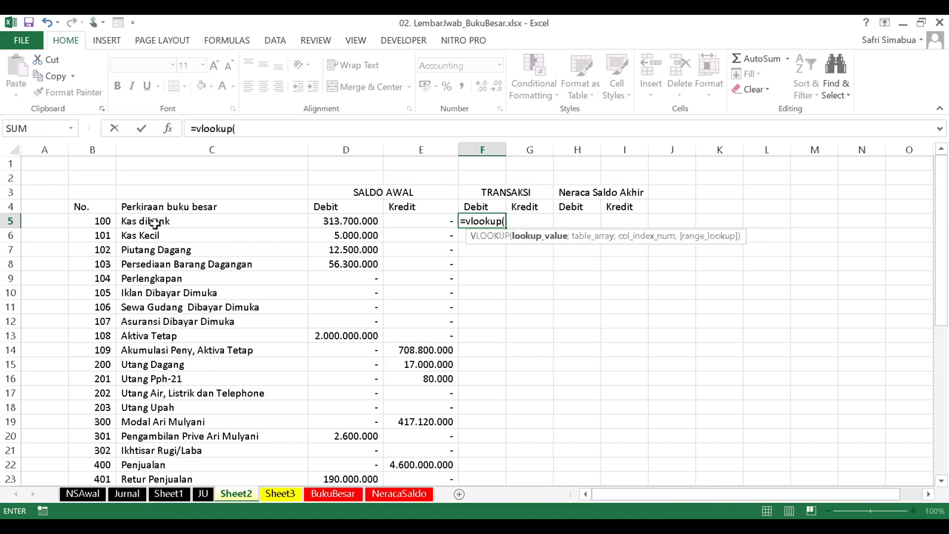
pyautogui.moveTo(161, 223); pyautogui.dragTo(266, 443)
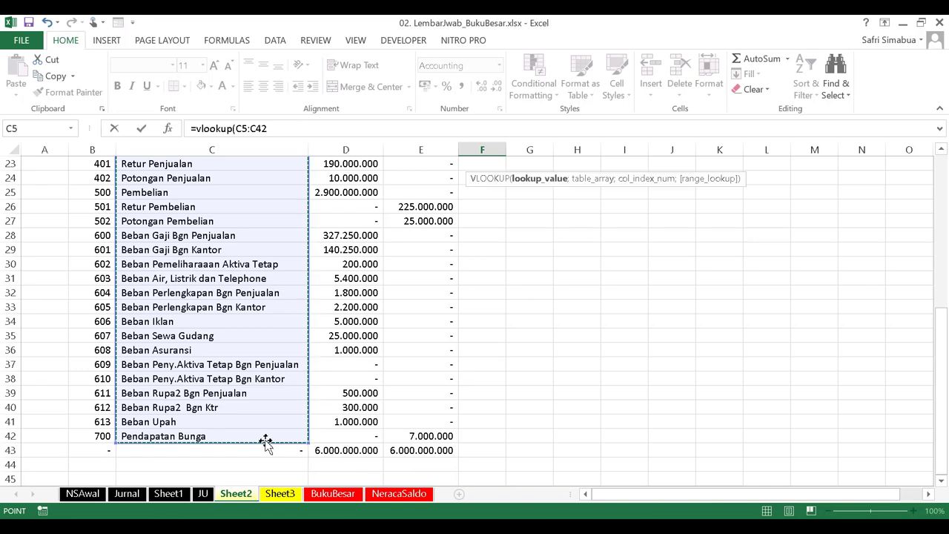
pyautogui.press('F4')
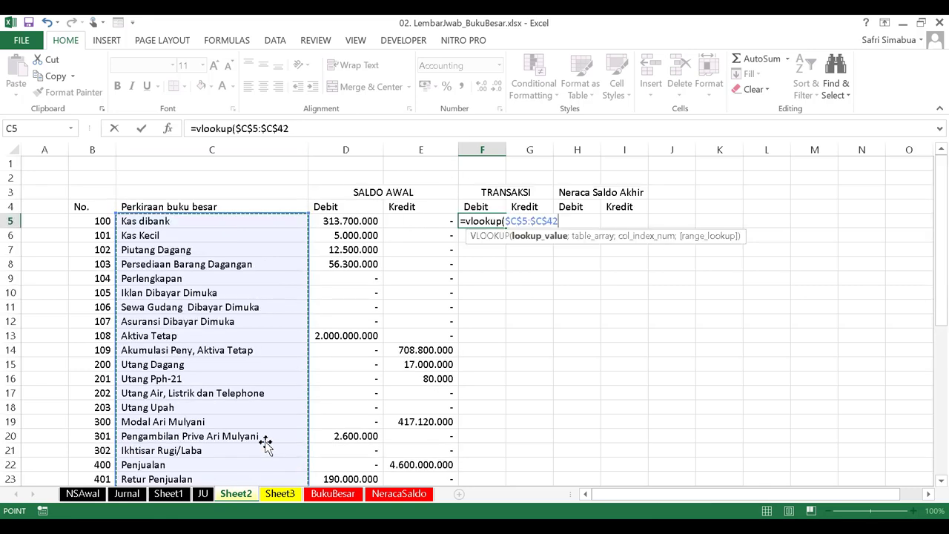
pyautogui.write(';')
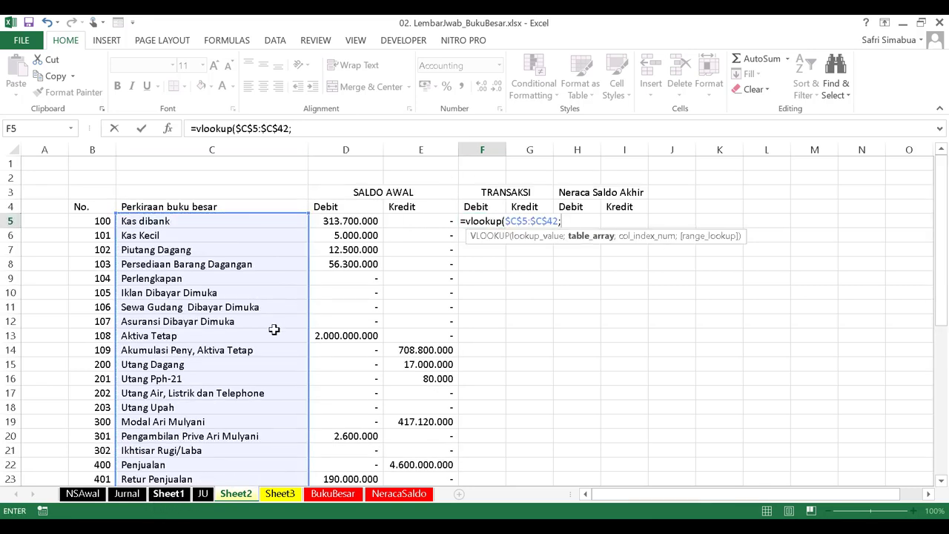
pyautogui.click(175, 498)
pyautogui.moveTo(455, 208); pyautogui.dragTo(680, 304)
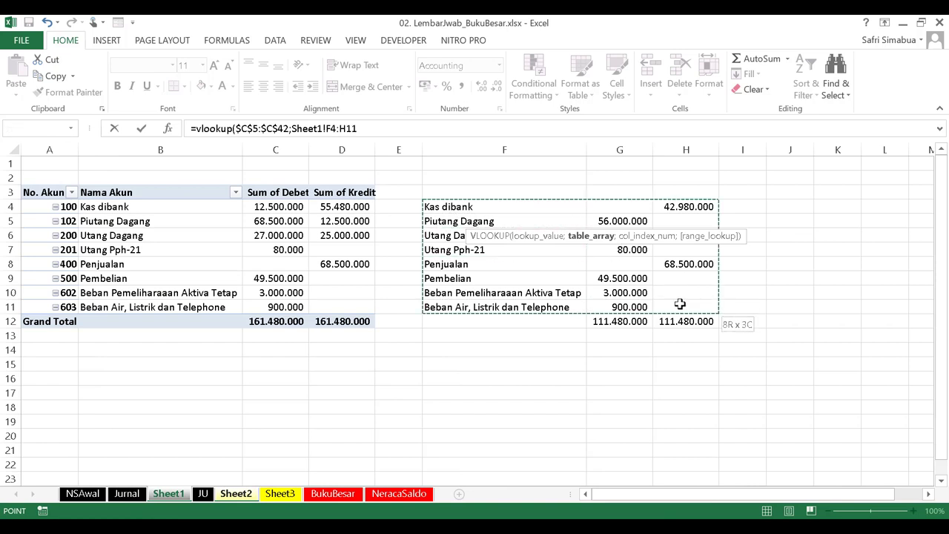
pyautogui.press('F4')
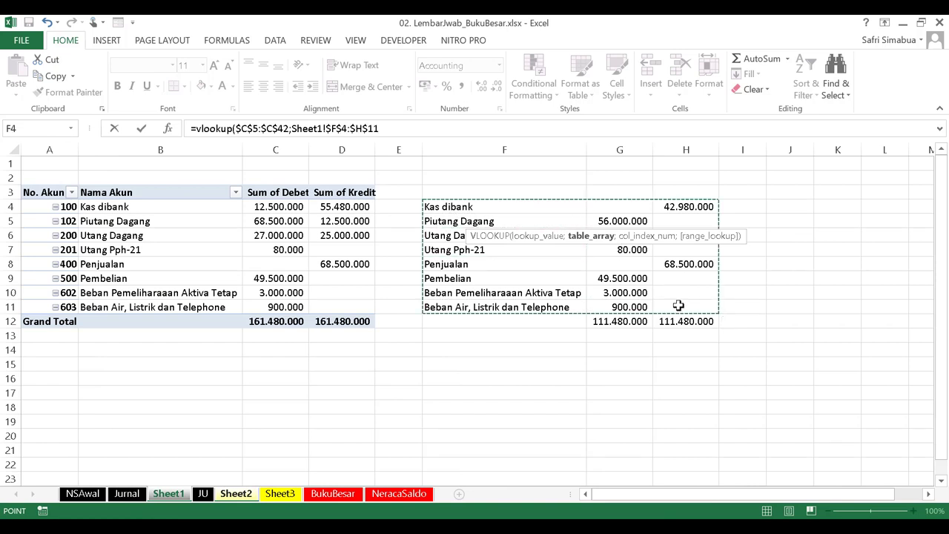
pyautogui.write(';2;')
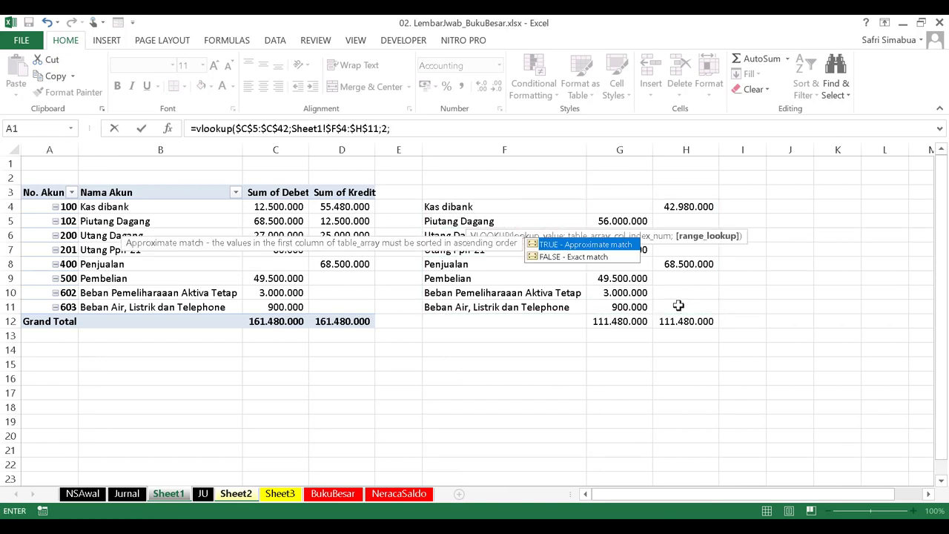
pyautogui.write('false)')
pyautogui.press('Return')
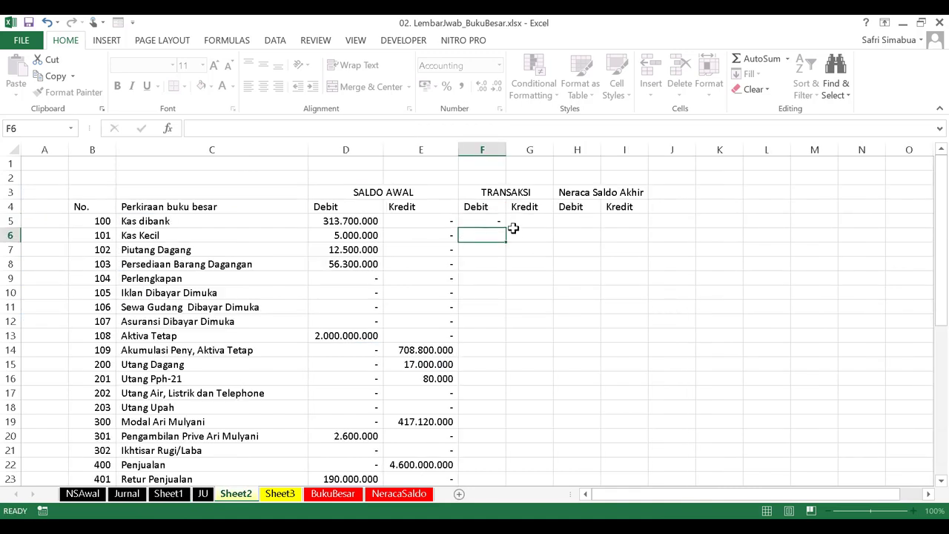
# Step: Copy the F5 lookup formula to G5 and set its column index to 3 for the transaction credit
pyautogui.click(478, 219)
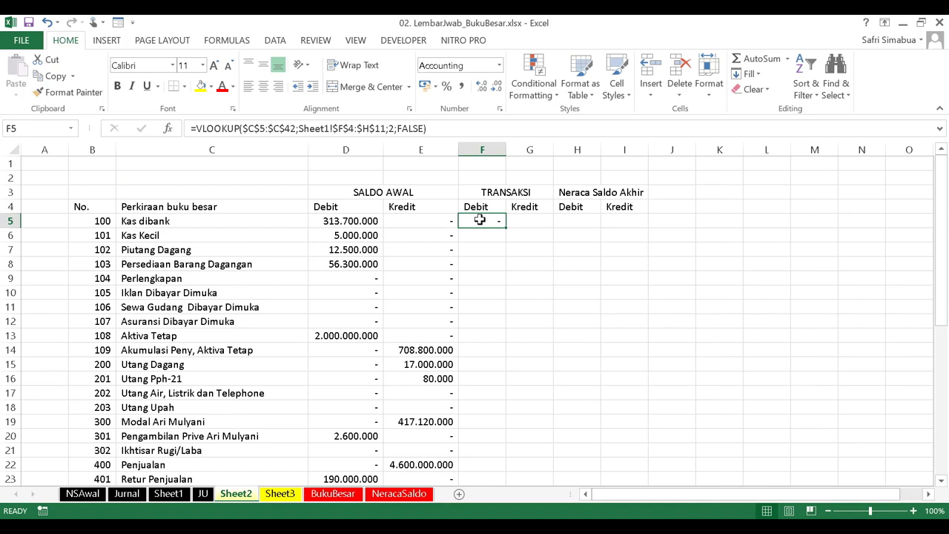
pyautogui.hotkey('ctrl', 'c')
pyautogui.click(532, 222)
pyautogui.hotkey('ctrl', 'v')
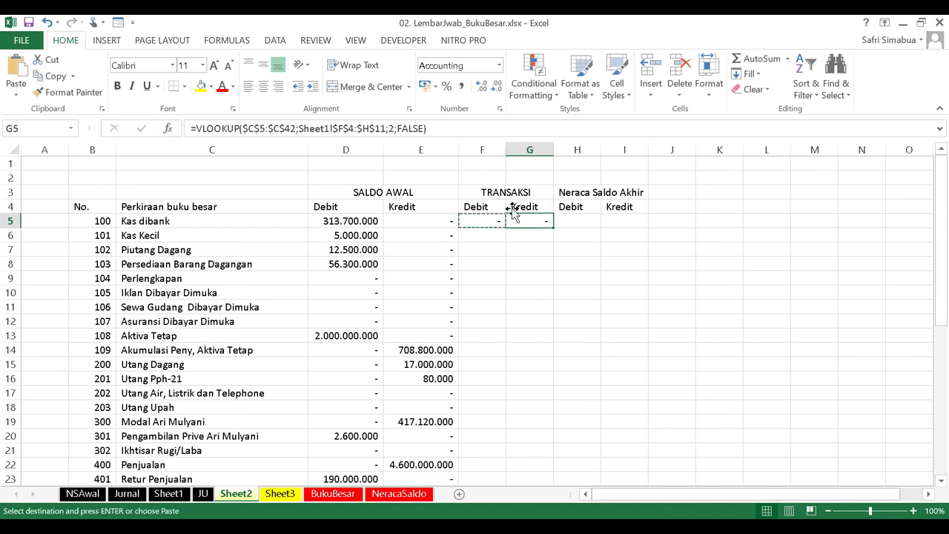
pyautogui.click(393, 128)
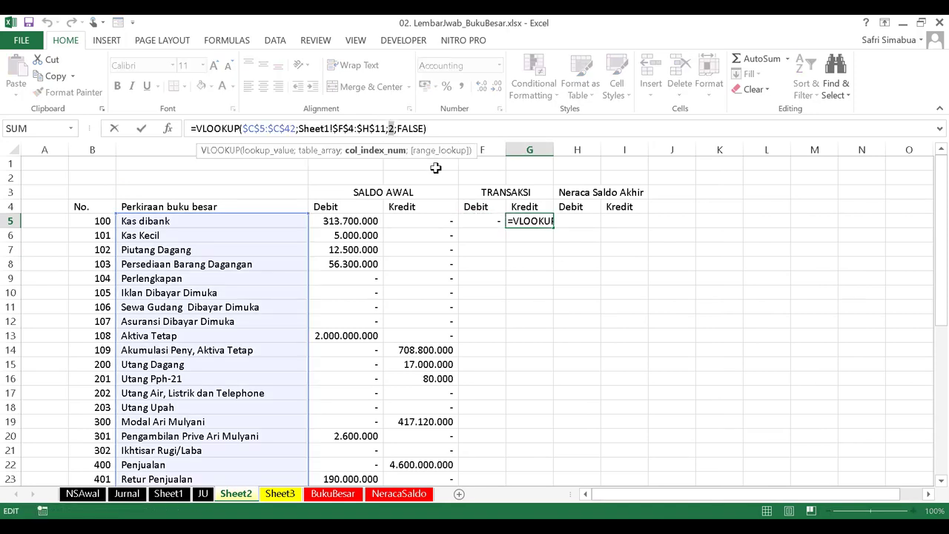
pyautogui.press('BackSpace')
pyautogui.write('3')
pyautogui.press('Return')
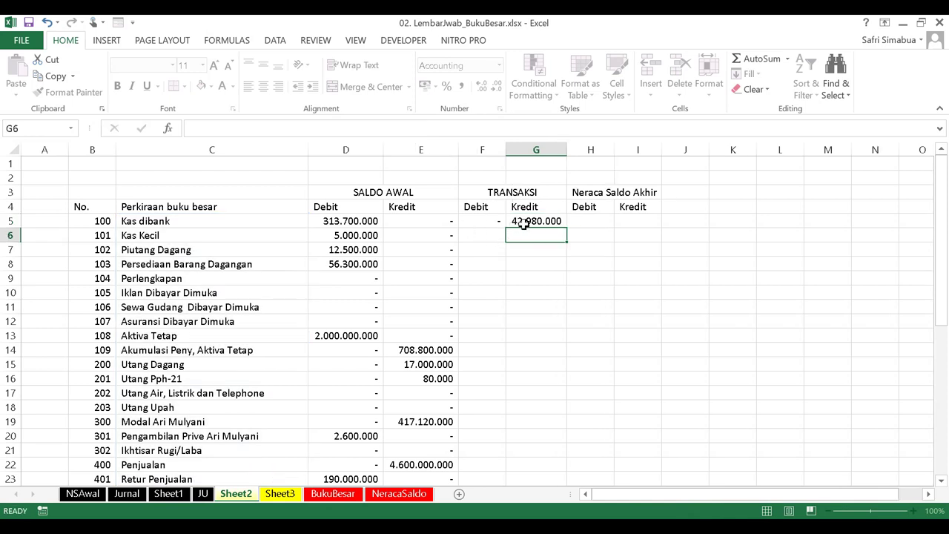
# Step: Fill the lookup formulas from F5:G5 down both TRANSAKSI columns for the whole account list
pyautogui.moveTo(485, 221); pyautogui.dragTo(539, 224)
pyautogui.doubleClick(567, 228)
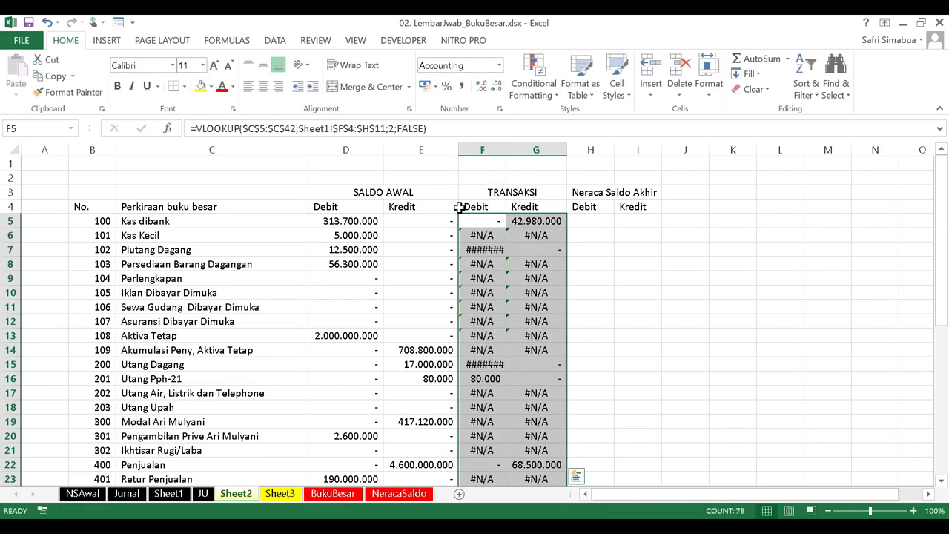
pyautogui.moveTo(86, 205); pyautogui.dragTo(589, 224)
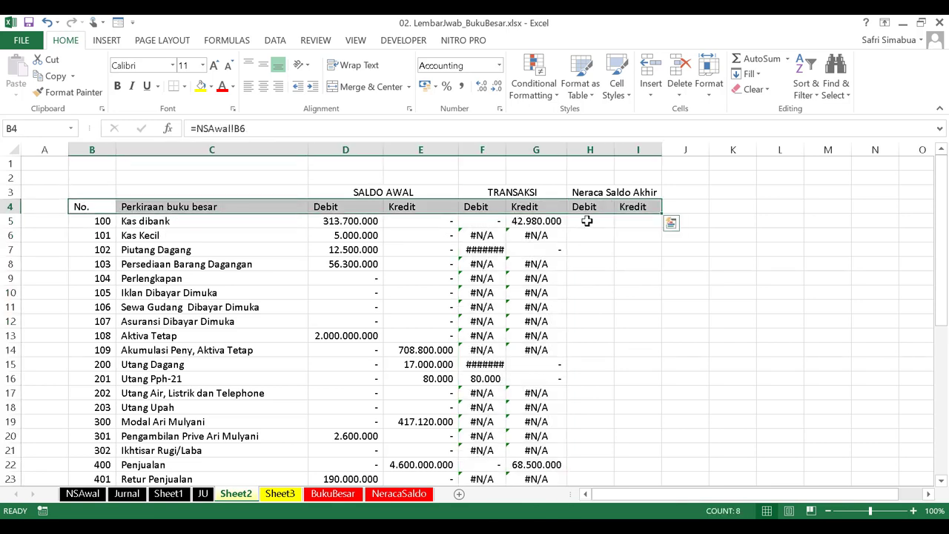
# Step: Start an IF formula in H5 with the logical test D5+F5>E5+G5
pyautogui.click(588, 222)
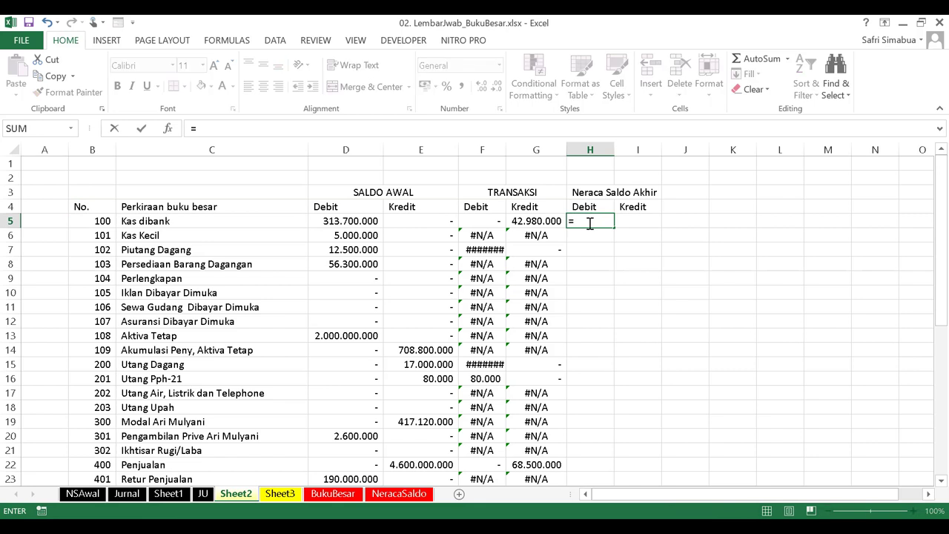
pyautogui.write('=if(')
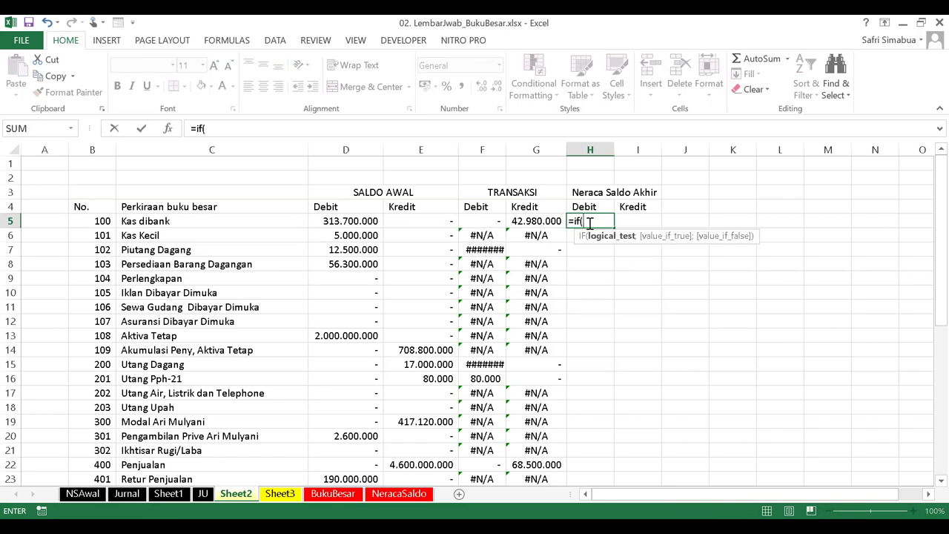
pyautogui.click(329, 221)
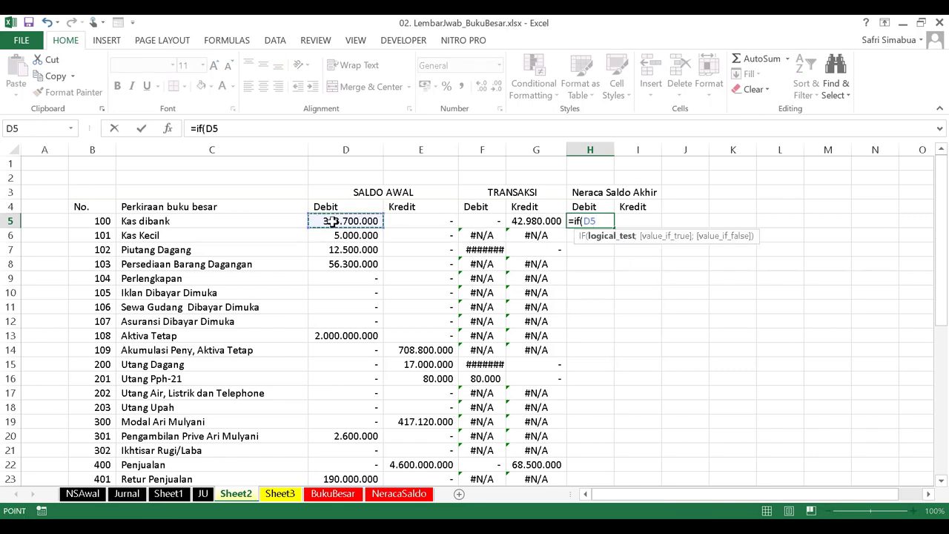
pyautogui.write('+')
pyautogui.click(474, 221)
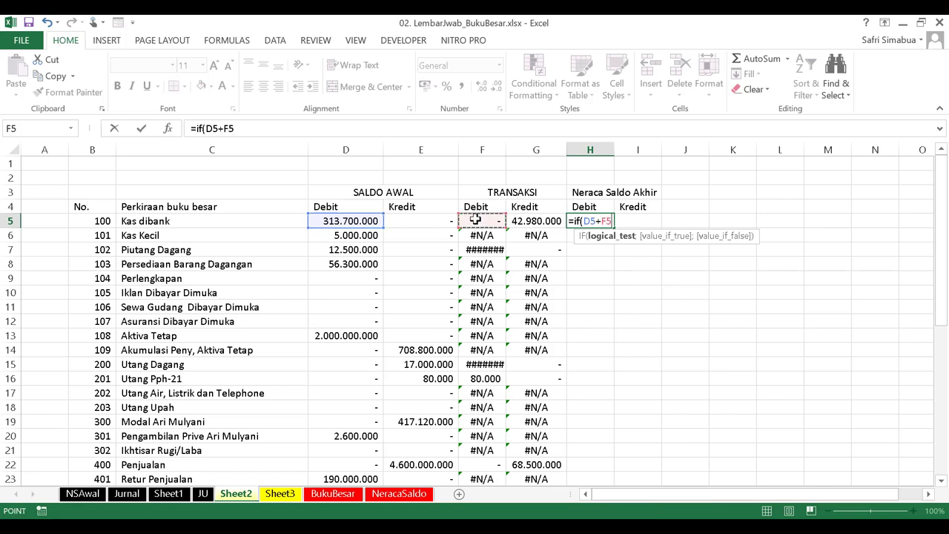
pyautogui.click(420, 223)
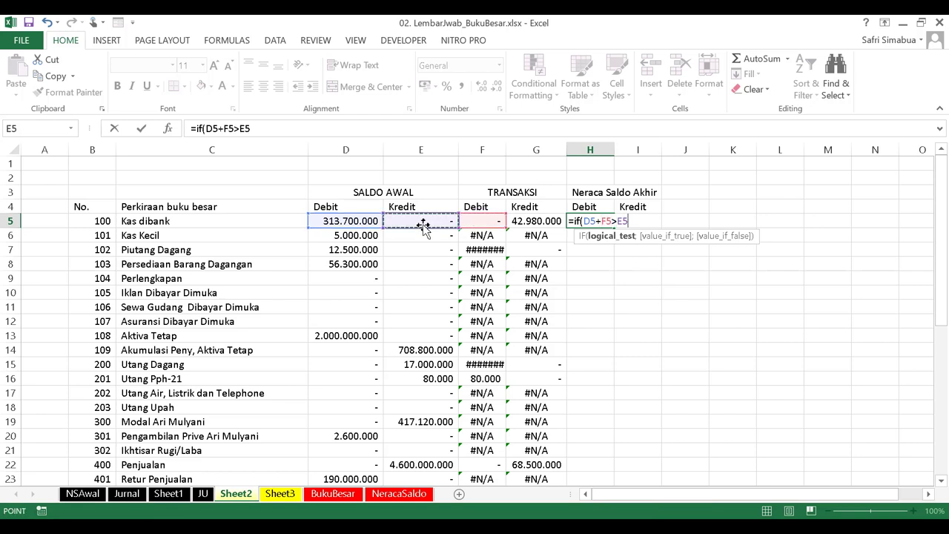
pyautogui.write('+')
pyautogui.click(538, 221)
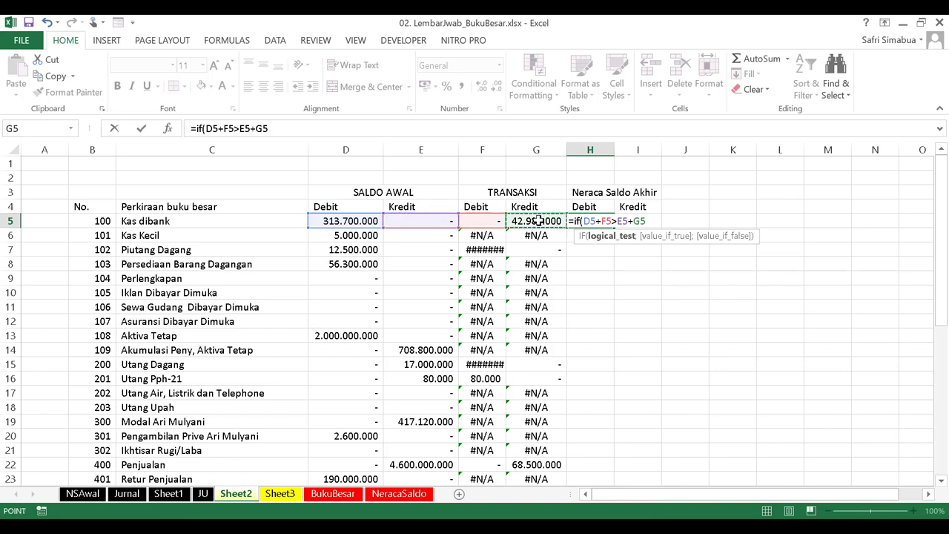
# Step: Complete the H5 IF formula with D5+F5-(E5+G5) as the true value and 0 as the false value
pyautogui.write(';')
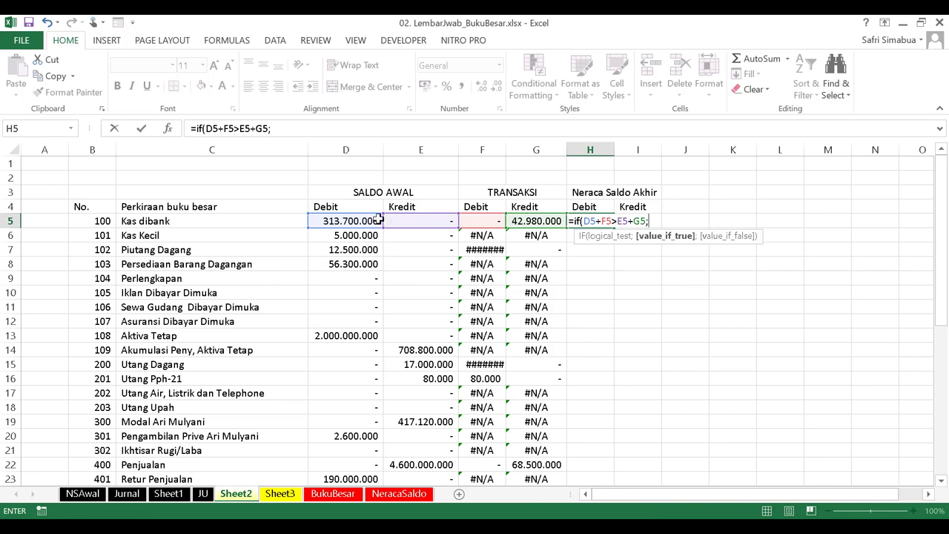
pyautogui.click(361, 221)
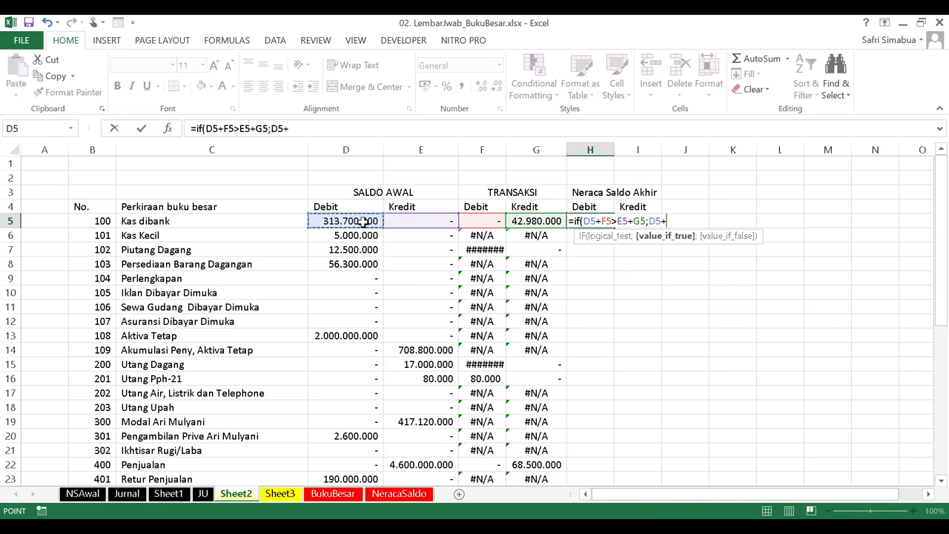
pyautogui.write('+')
pyautogui.click(480, 221)
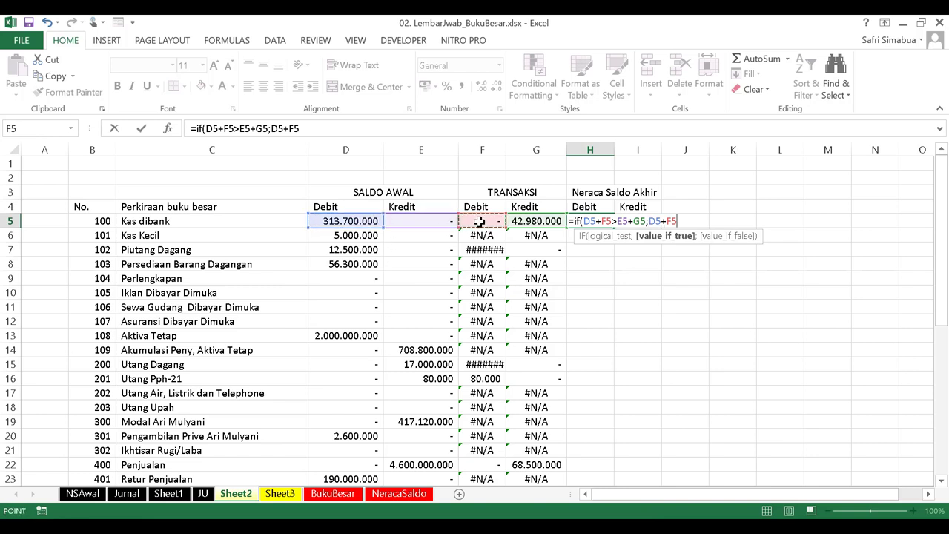
pyautogui.write('-')
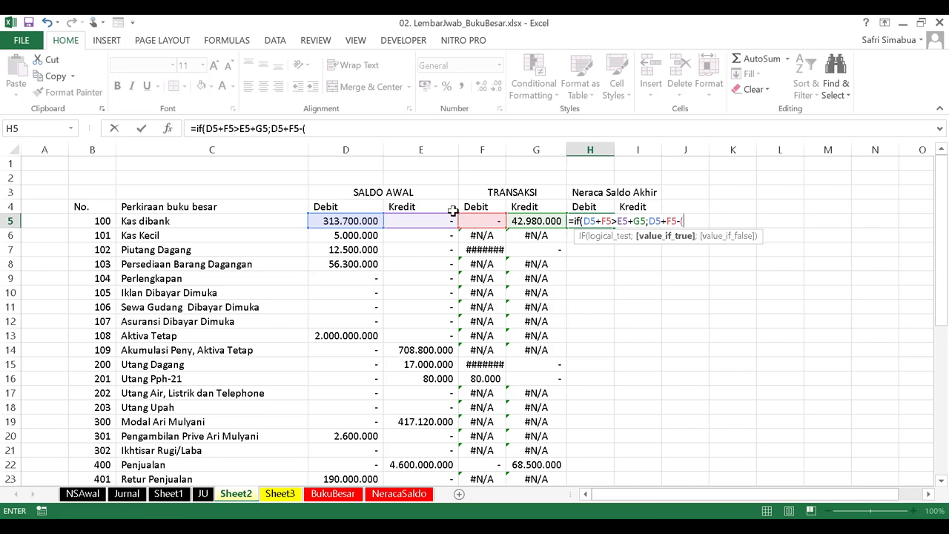
pyautogui.write('(')
pyautogui.click(432, 221)
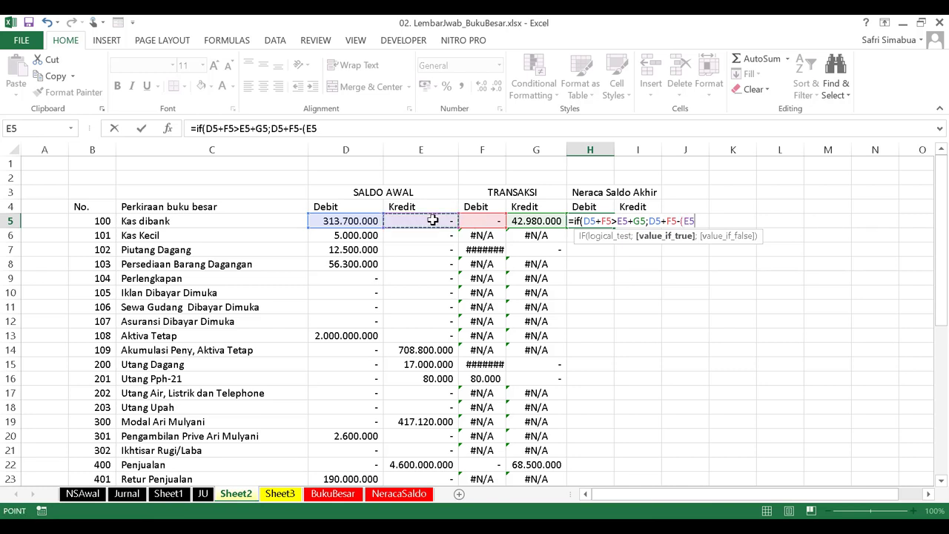
pyautogui.write('+')
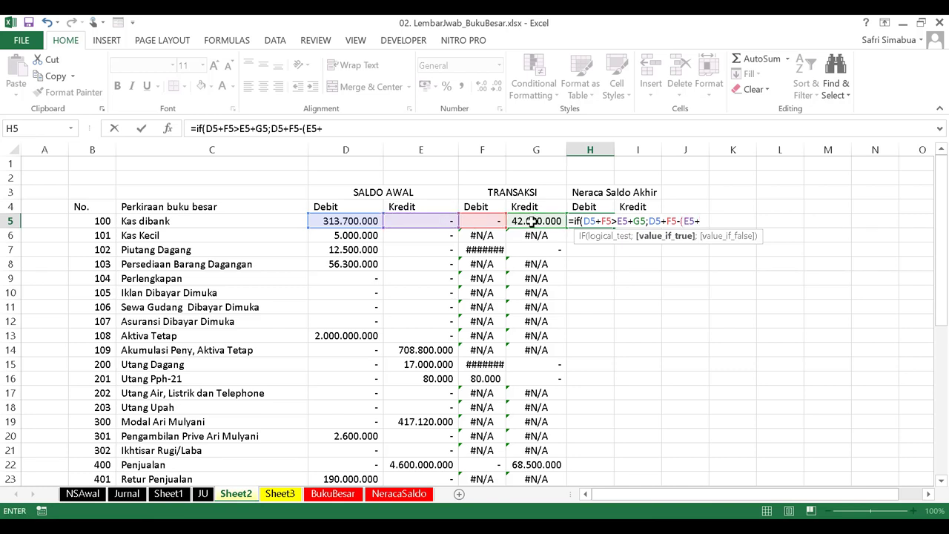
pyautogui.click(533, 222)
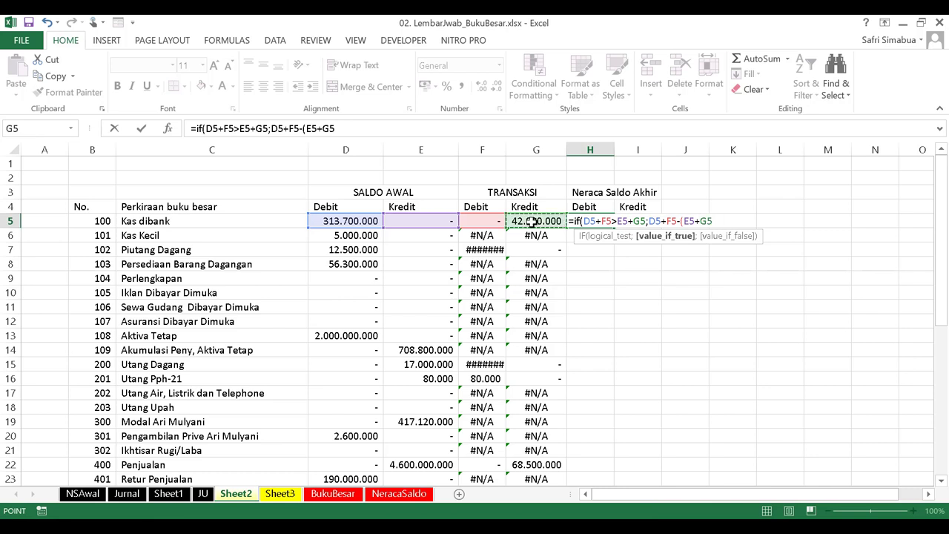
pyautogui.write(');')
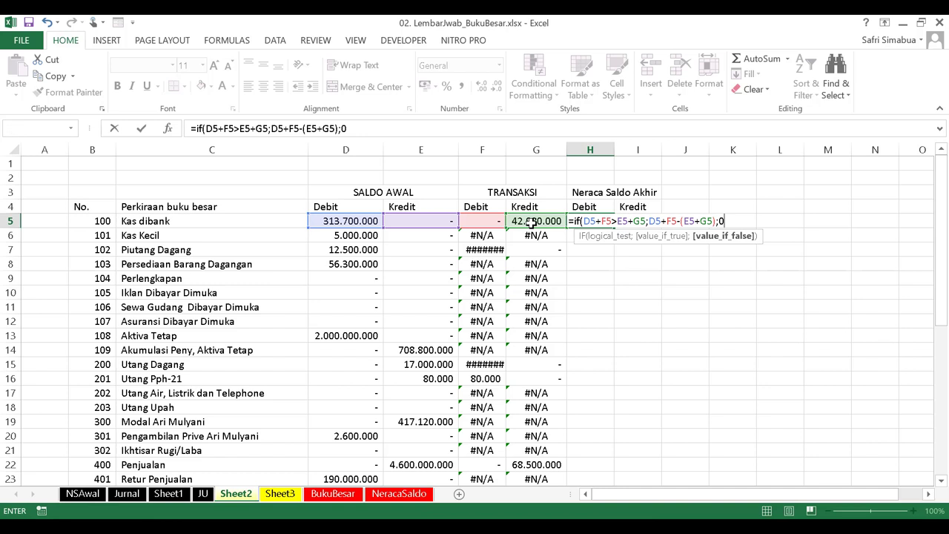
pyautogui.write('0')
pyautogui.press('Return')
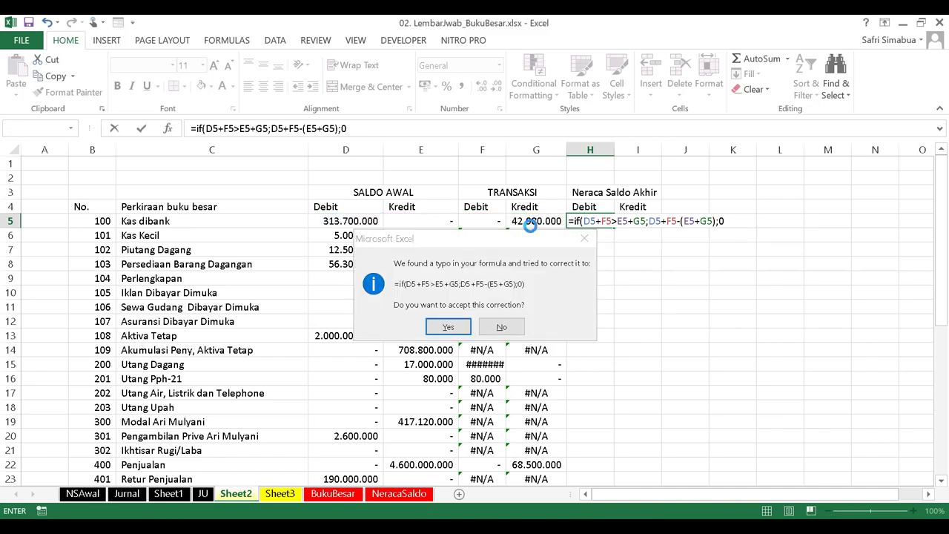
pyautogui.press('Return')
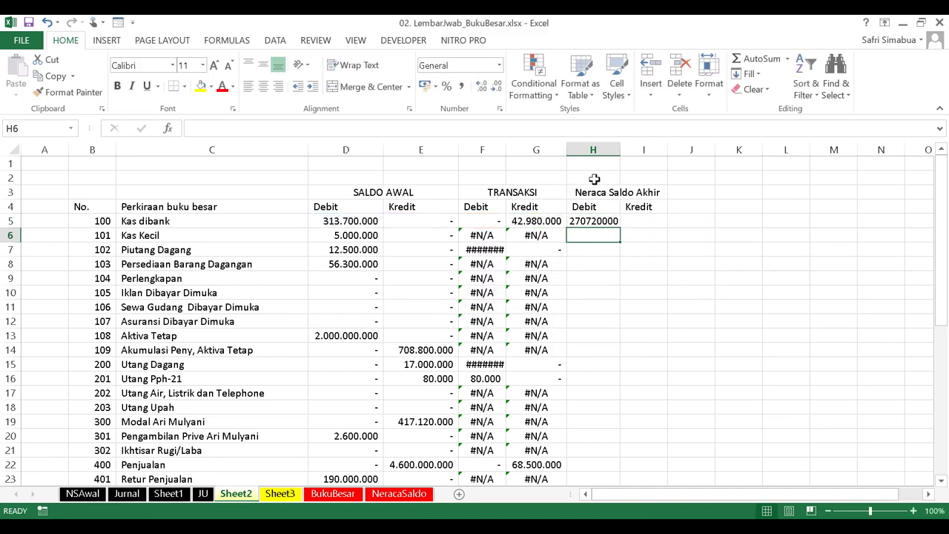
# Step: Copy the ending debit formula from H5 into the Kredit cell I5
pyautogui.click(604, 224)
pyautogui.hotkey('ctrl', 'c')
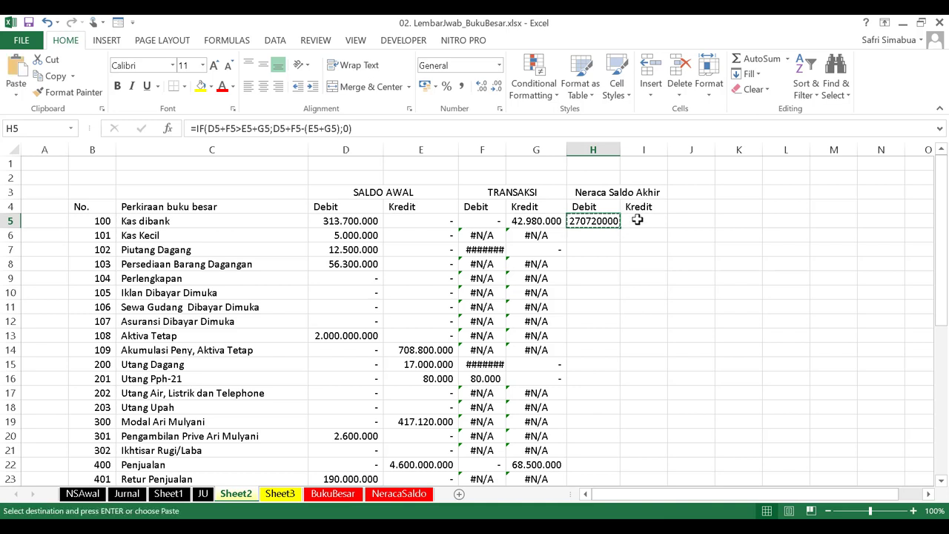
pyautogui.click(631, 221)
pyautogui.hotkey('ctrl', 'v')
# Step: Apply the comma number style to columns H and I, and fill the H5:I5 formulas down the account list
pyautogui.moveTo(588, 143); pyautogui.dragTo(658, 176)
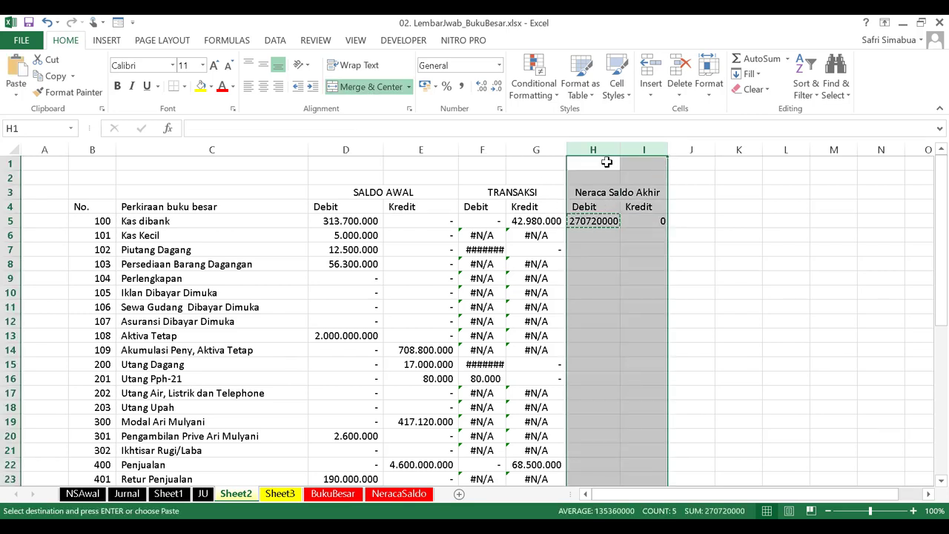
pyautogui.click(461, 86)
pyautogui.moveTo(608, 221); pyautogui.dragTo(663, 221)
pyautogui.doubleClick(682, 225)
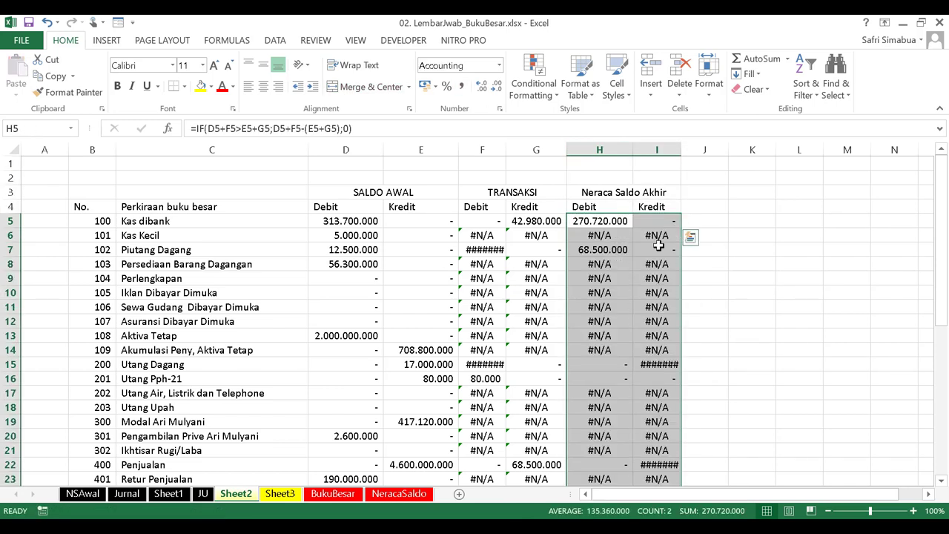
# Step: Add filters to the row 4 headers of the worksheet table spanning B4:I43
pyautogui.click(473, 208)
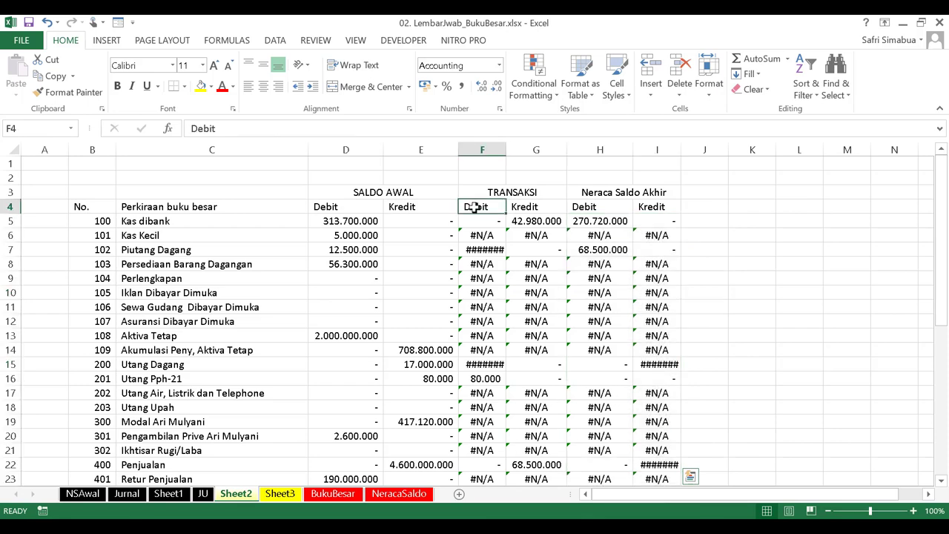
pyautogui.moveTo(91, 221); pyautogui.dragTo(649, 452)
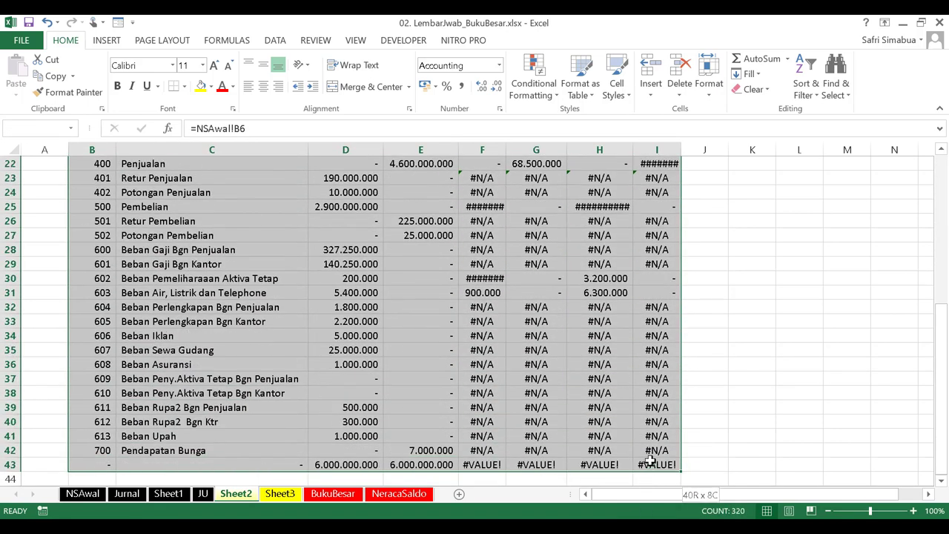
pyautogui.scroll(6, 651, 456)
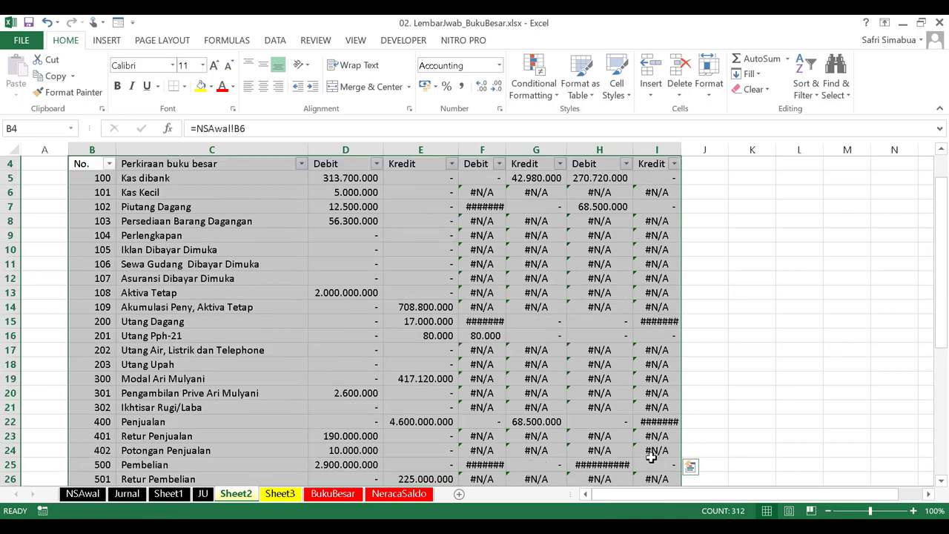
pyautogui.click(519, 233)
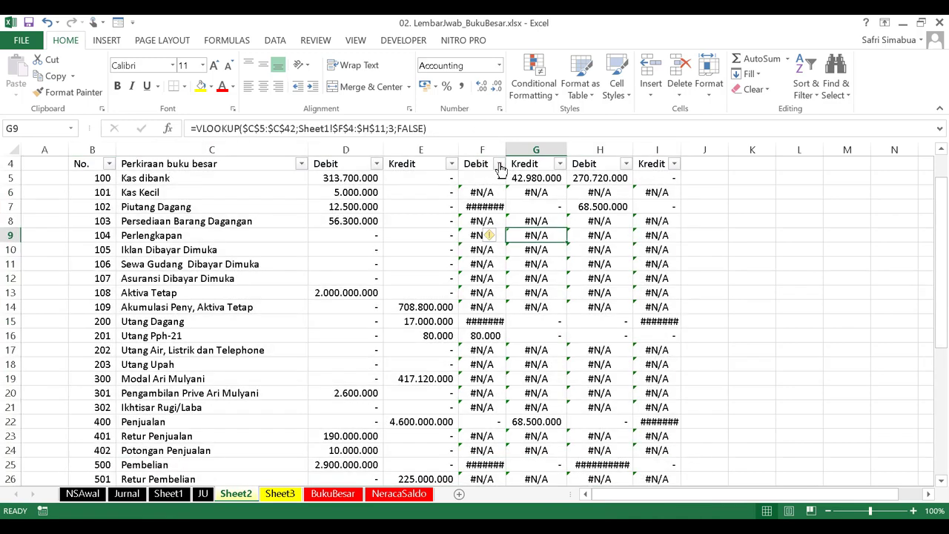
# Step: Filter the TRANSAKSI Debit column to show only #VALUE! and #N/A entries
pyautogui.click(499, 163)
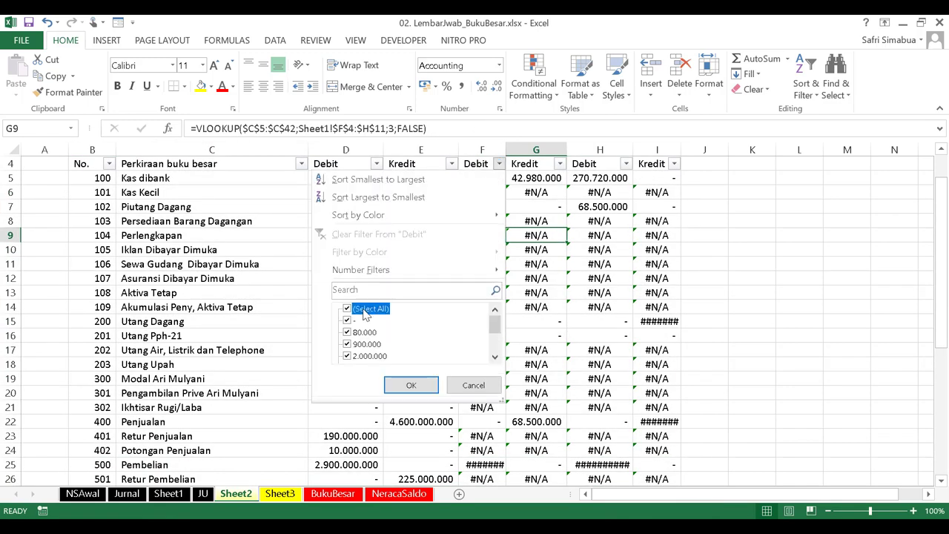
pyautogui.click(369, 310)
pyautogui.scroll(-3, 497, 358)
pyautogui.click(347, 345)
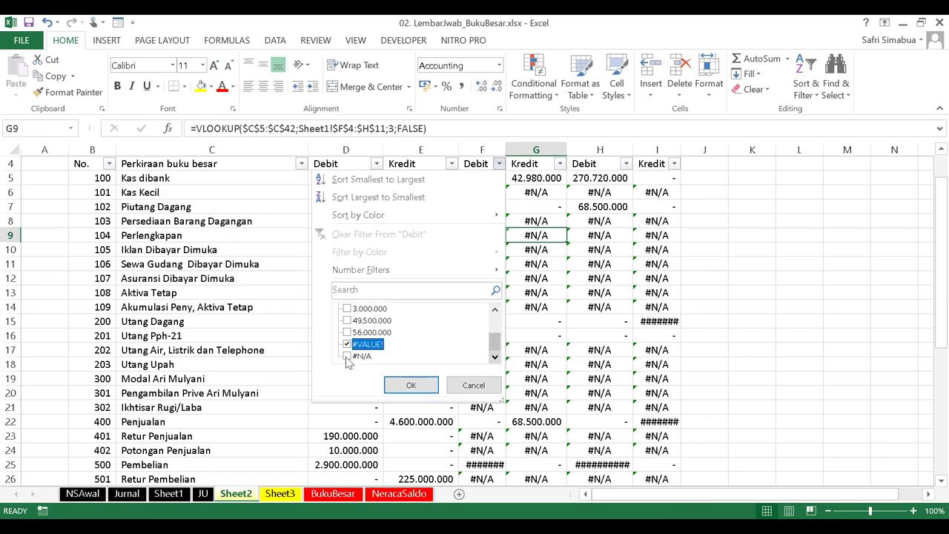
pyautogui.click(347, 357)
pyautogui.click(411, 385)
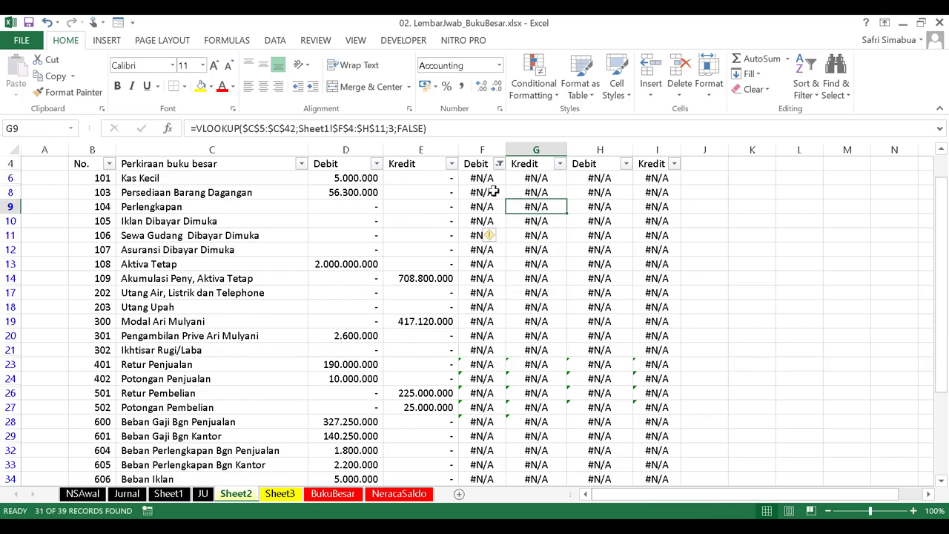
# Step: Clear the filtered #N/A cells in F6:F42 and show all values of the TRANSAKSI Debit column again
pyautogui.moveTo(482, 178); pyautogui.dragTo(491, 441)
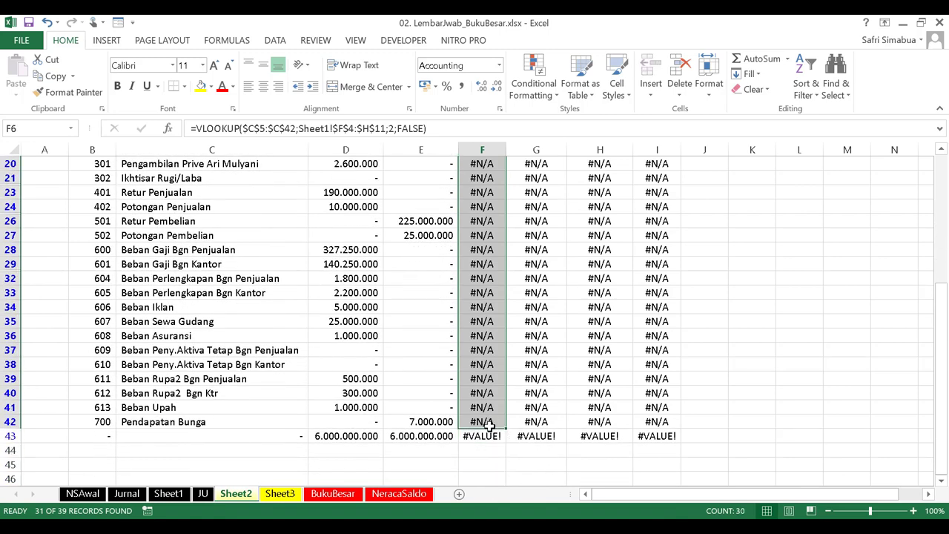
pyautogui.press('Delete')
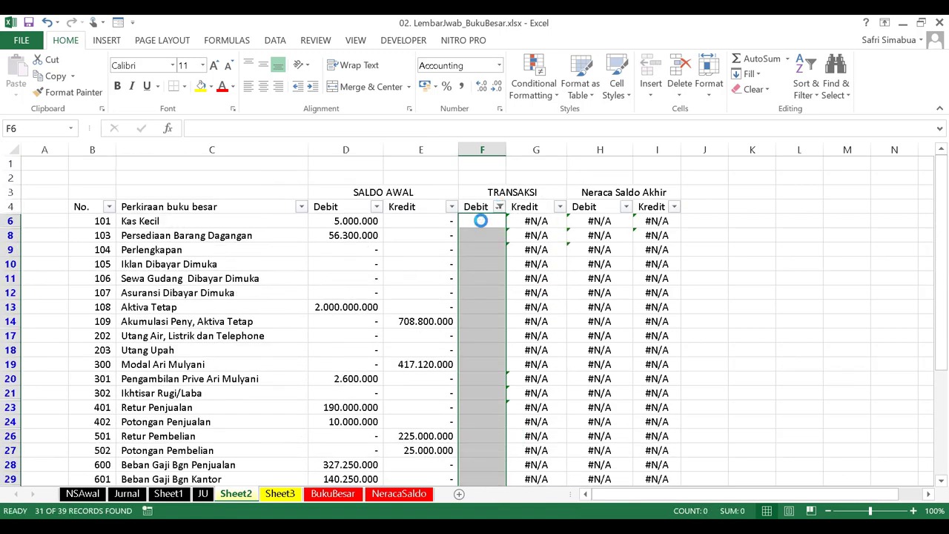
pyautogui.click(499, 206)
pyautogui.click(360, 352)
pyautogui.click(409, 425)
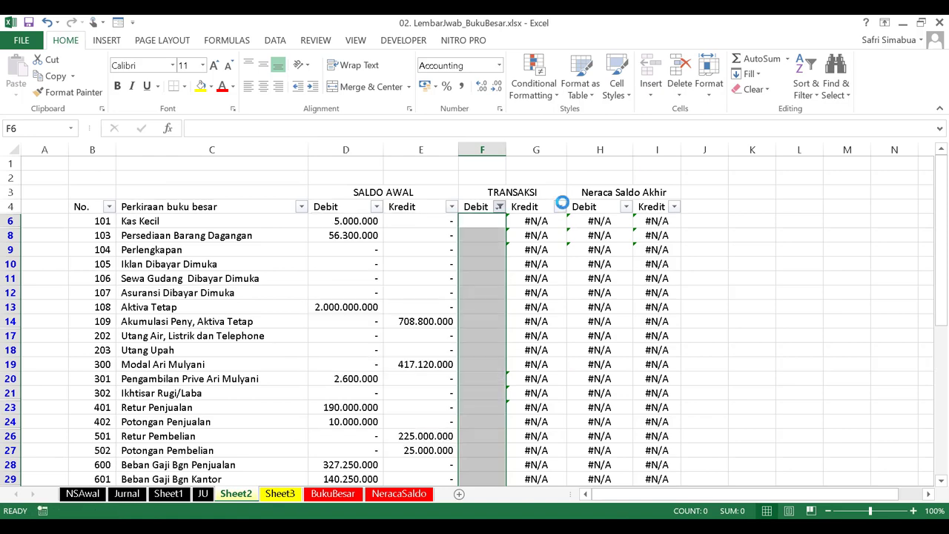
# Step: Filter the TRANSAKSI Kredit column to show only #VALUE! and #N/A entries
pyautogui.click(559, 206)
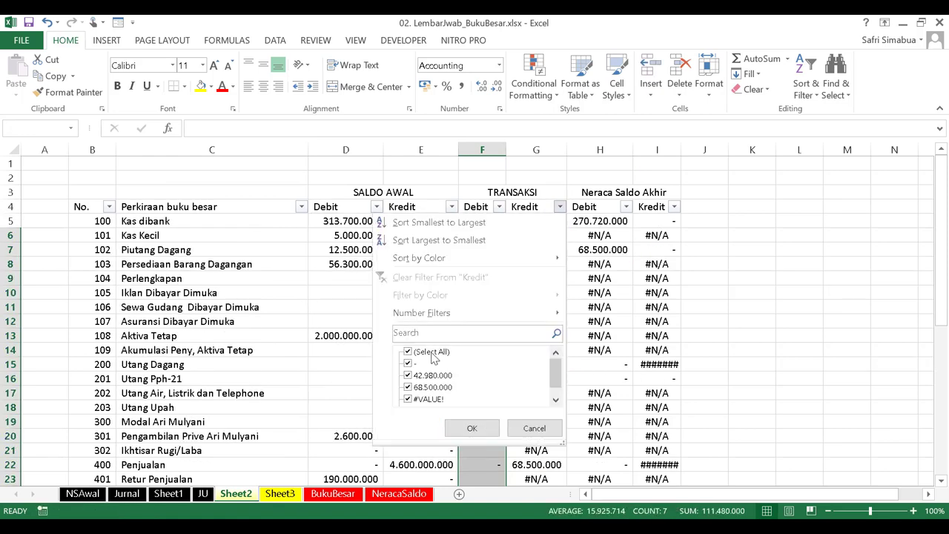
pyautogui.click(408, 352)
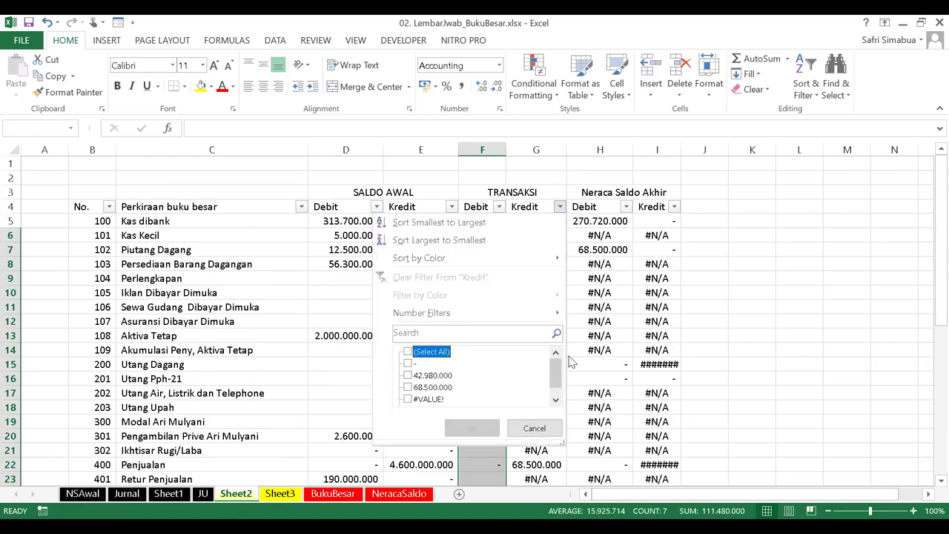
pyautogui.scroll(-1, 404, 386)
pyautogui.click(408, 388)
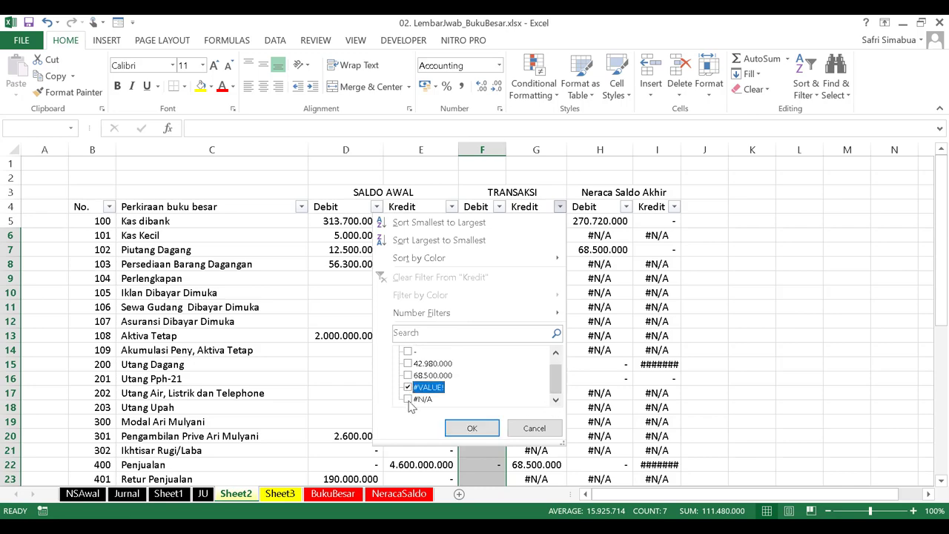
pyautogui.click(472, 427)
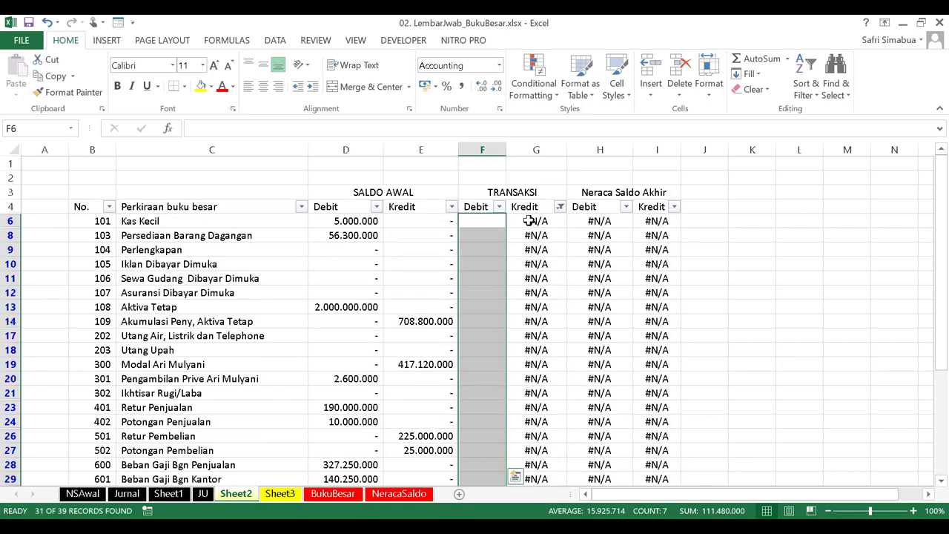
# Step: Clear the filtered #N/A cells in the TRANSAKSI Kredit column from G6 down and show all its values again
pyautogui.moveTo(537, 222); pyautogui.dragTo(535, 452)
pyautogui.press('Delete')
pyautogui.scroll(4, 807, 220)
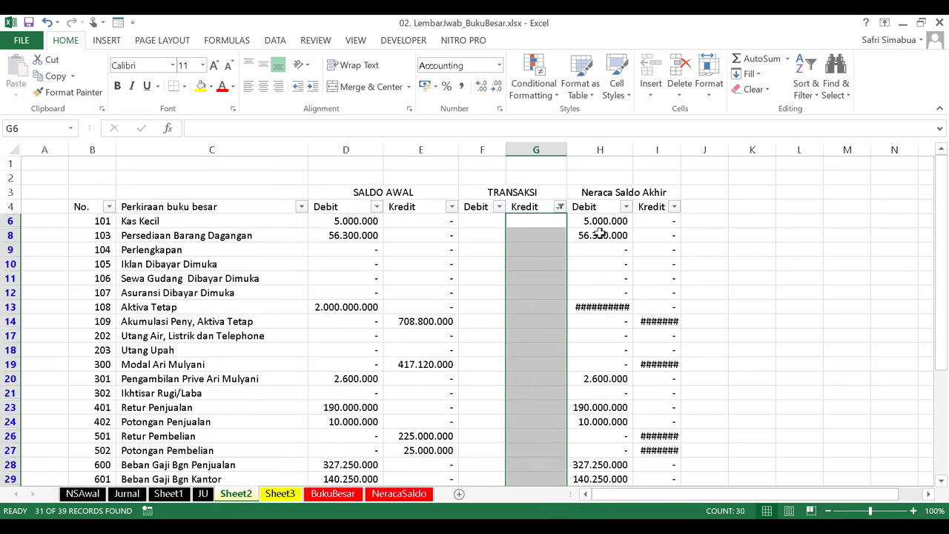
pyautogui.click(561, 213)
pyautogui.click(407, 352)
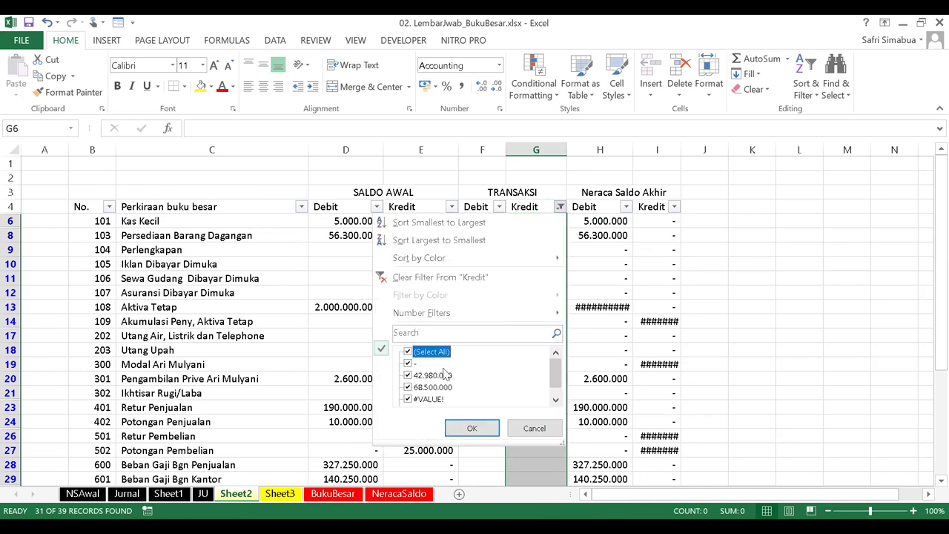
pyautogui.click(470, 428)
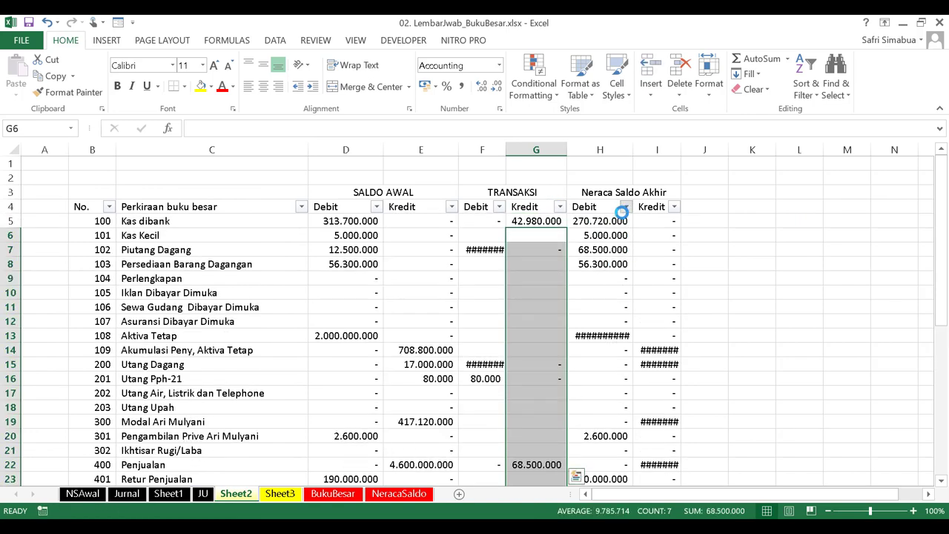
pyautogui.click(626, 206)
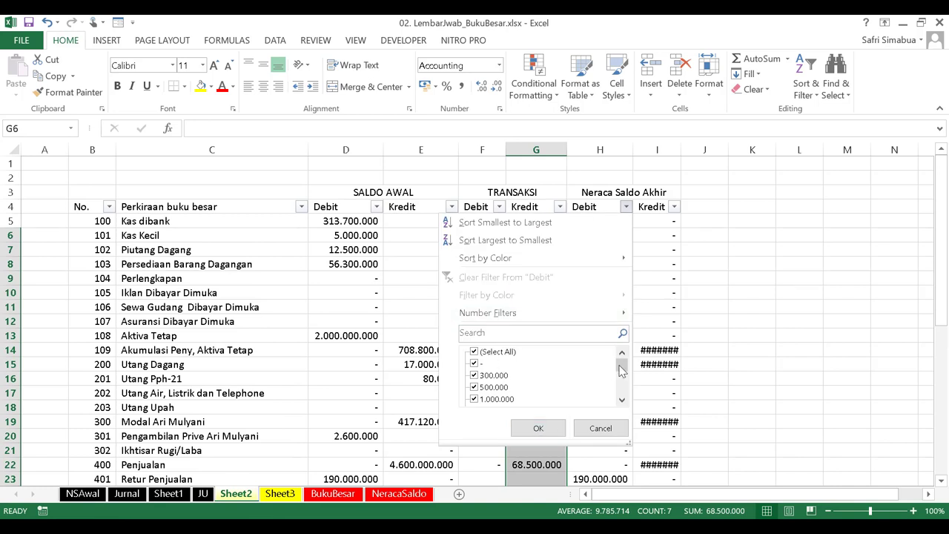
pyautogui.moveTo(621, 370)
pyautogui.mouseDown()
pyautogui.moveTo(619, 385)
pyautogui.moveTo(620, 365)
pyautogui.mouseUp()
pyautogui.click(642, 281)
pyautogui.click(641, 282)
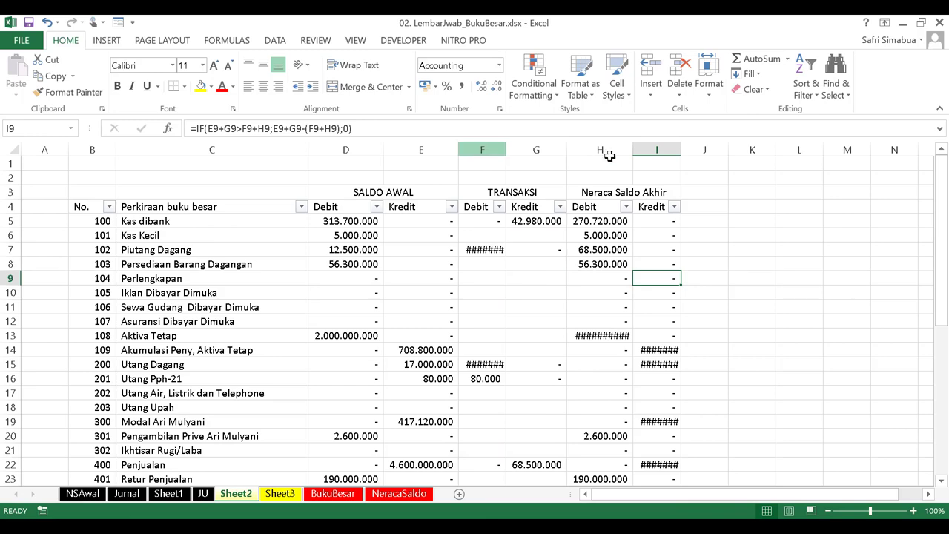
# Step: Autofit the widths of columns F through I to their contents
pyautogui.moveTo(482, 149); pyautogui.dragTo(667, 151)
pyautogui.doubleClick(681, 150)
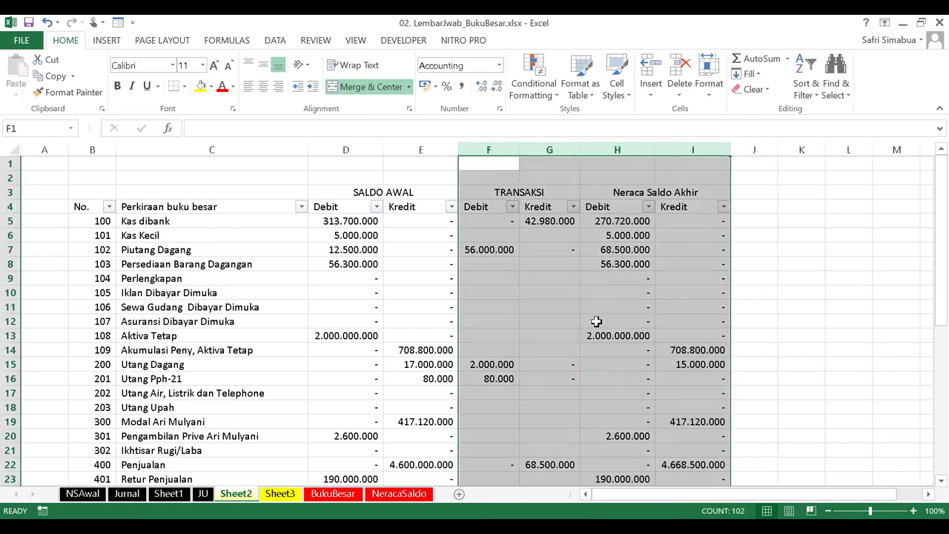
# Step: Total the SALDO AWAL Debit column in D43 with =SUM(D5:D42) and fill the formula across row 43 to I43
pyautogui.scroll(-12, 598, 321)
pyautogui.scroll(1, 598, 322)
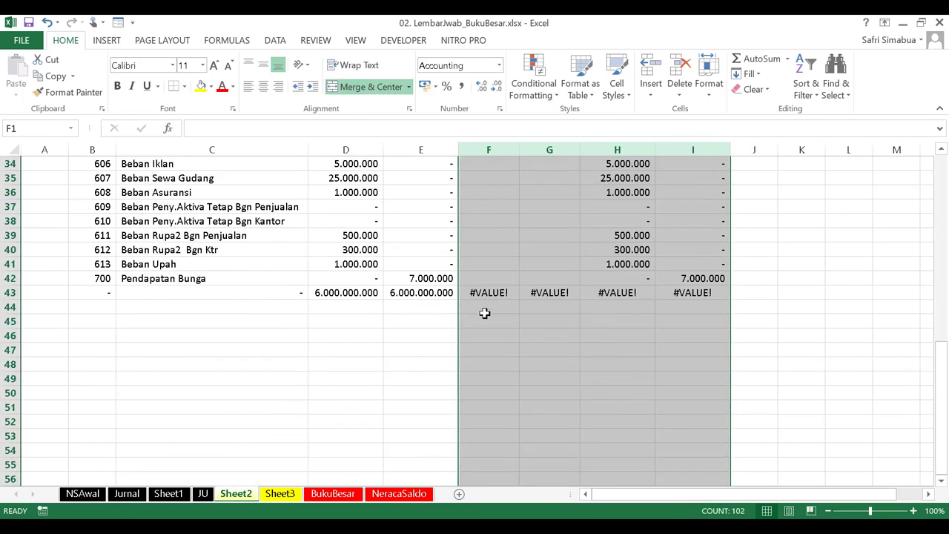
pyautogui.click(345, 293)
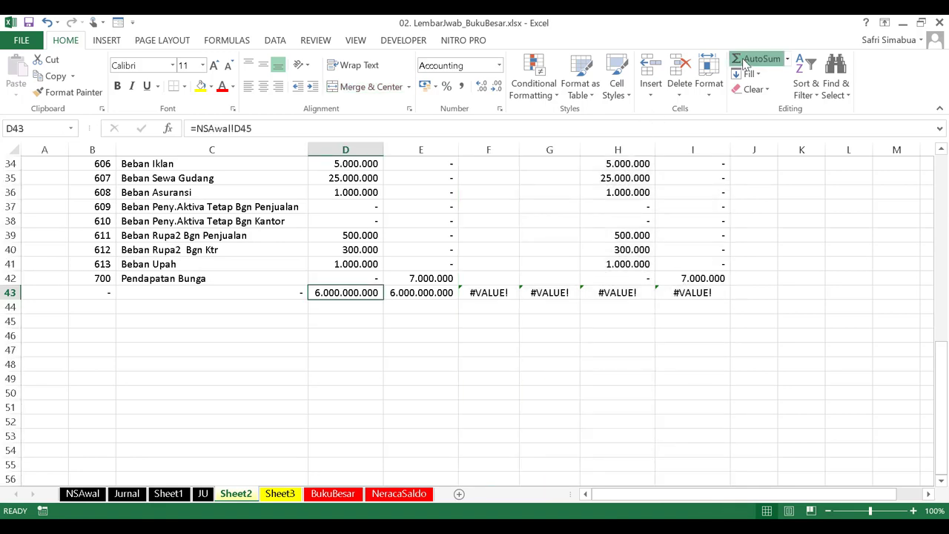
pyautogui.click(751, 58)
pyautogui.scroll(11, 467, 243)
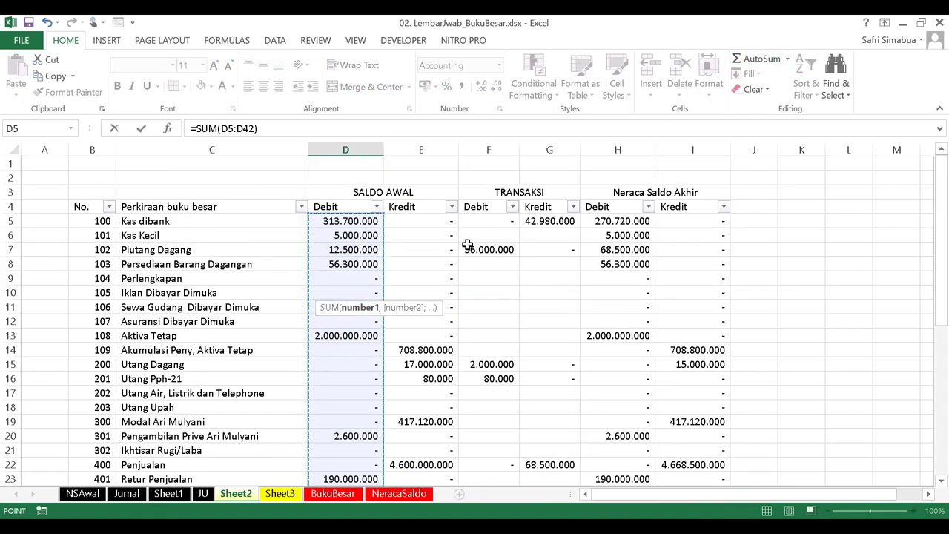
pyautogui.press('Return')
pyautogui.scroll(-1, 407, 326)
pyautogui.click(378, 293)
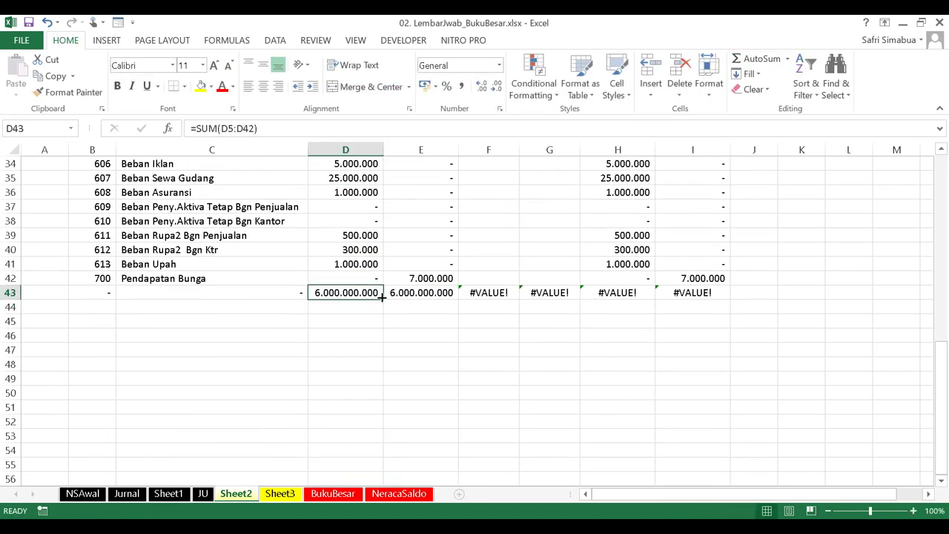
pyautogui.moveTo(551, 302); pyautogui.dragTo(734, 297)
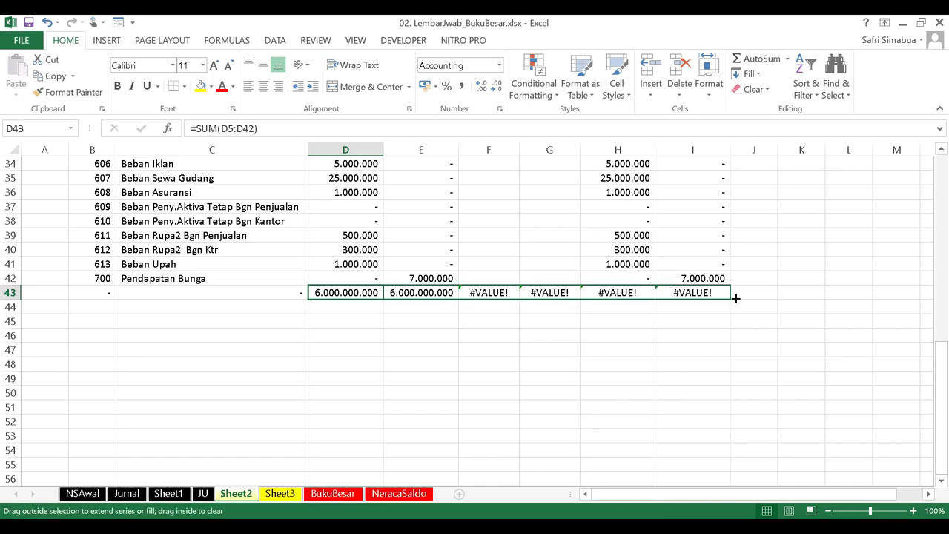
pyautogui.click(698, 349)
# Step: Autofit the widths of the two TRANSAKSI columns, F and G, to fit their totals
pyautogui.doubleClick(519, 150)
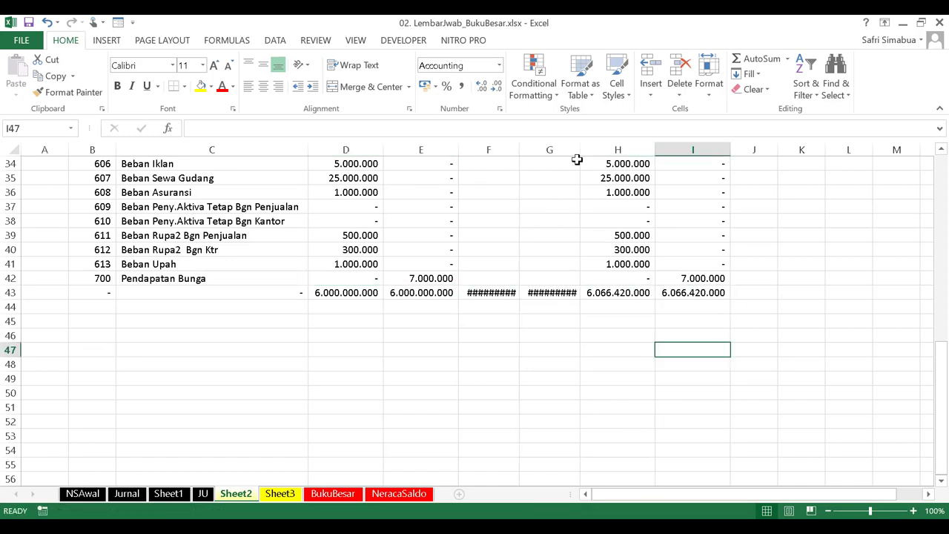
pyautogui.doubleClick(582, 152)
pyautogui.press('Left')
pyautogui.press('Up')
pyautogui.press('Up')
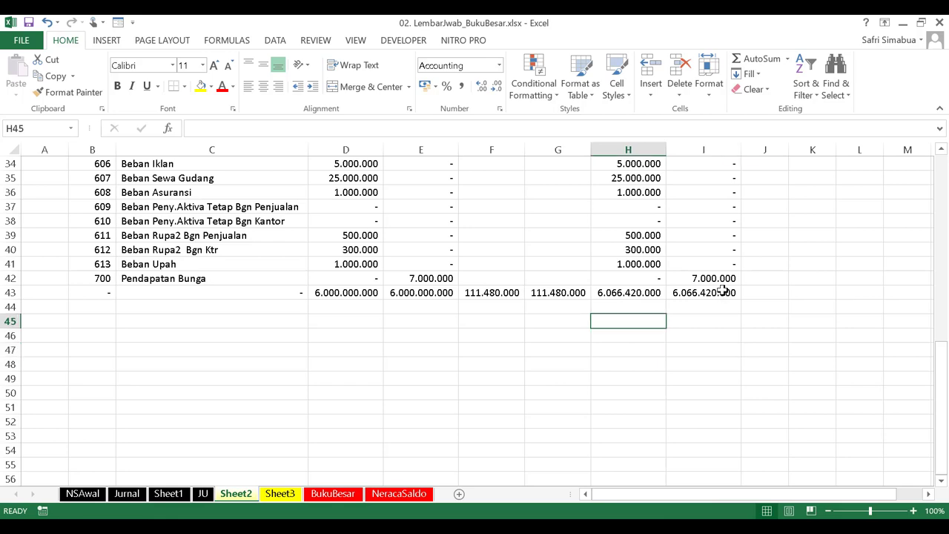
# Step: Apply All Borders to the whole table in B3:I43
pyautogui.moveTo(704, 292); pyautogui.dragTo(95, 193)
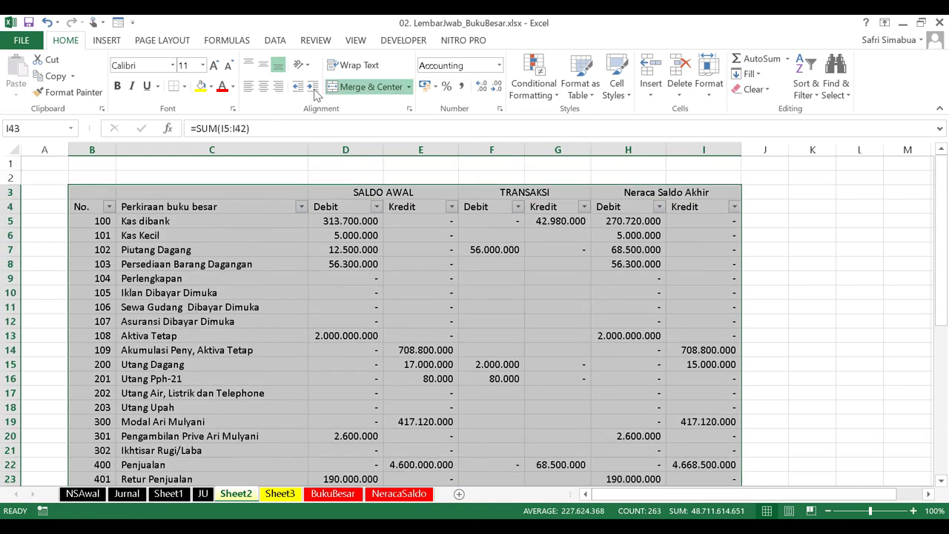
pyautogui.click(185, 86)
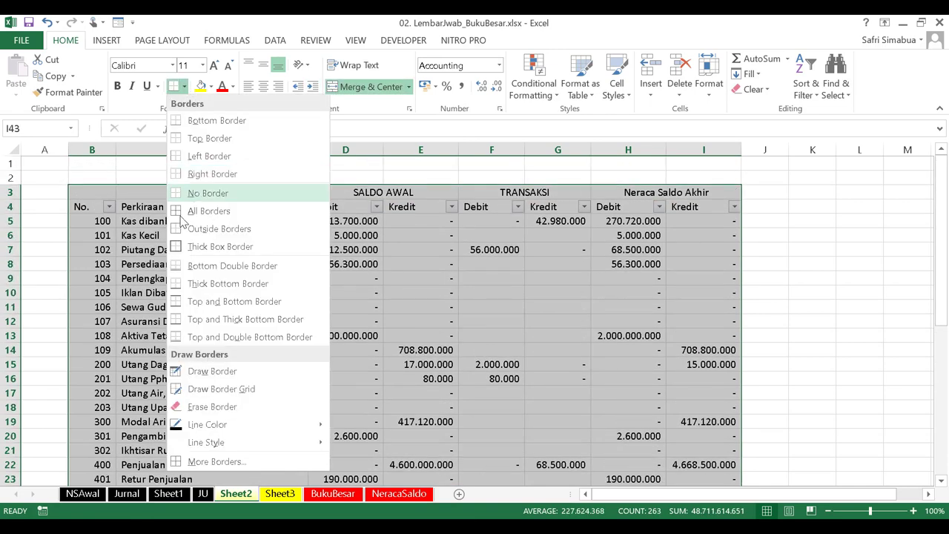
pyautogui.click(190, 210)
pyautogui.scroll(-10, 304, 255)
pyautogui.scroll(10, 303, 255)
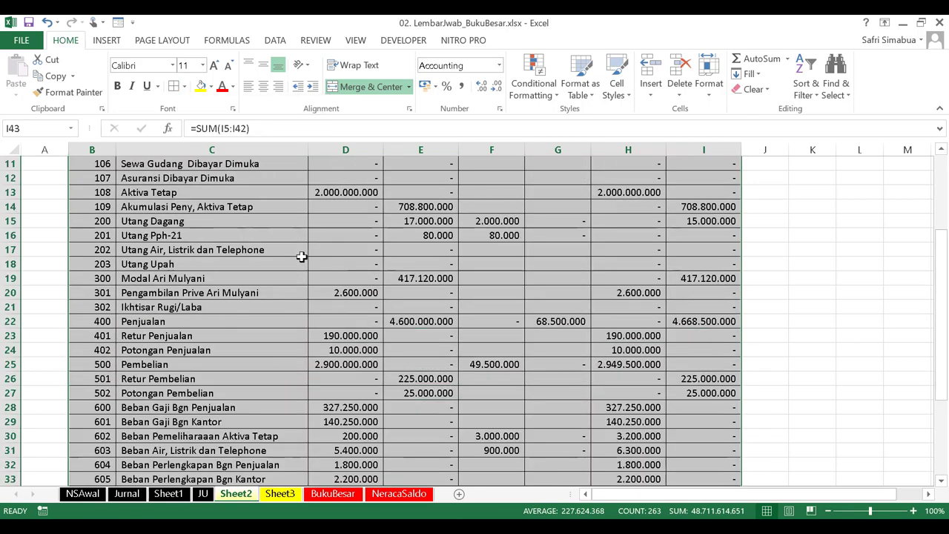
pyautogui.click(303, 252)
# Step: Merge and center the Perkiraan buku besar header across C3:C4 and the No. header across B3:B4, both middle-aligned vertically
pyautogui.moveTo(187, 192); pyautogui.dragTo(187, 208)
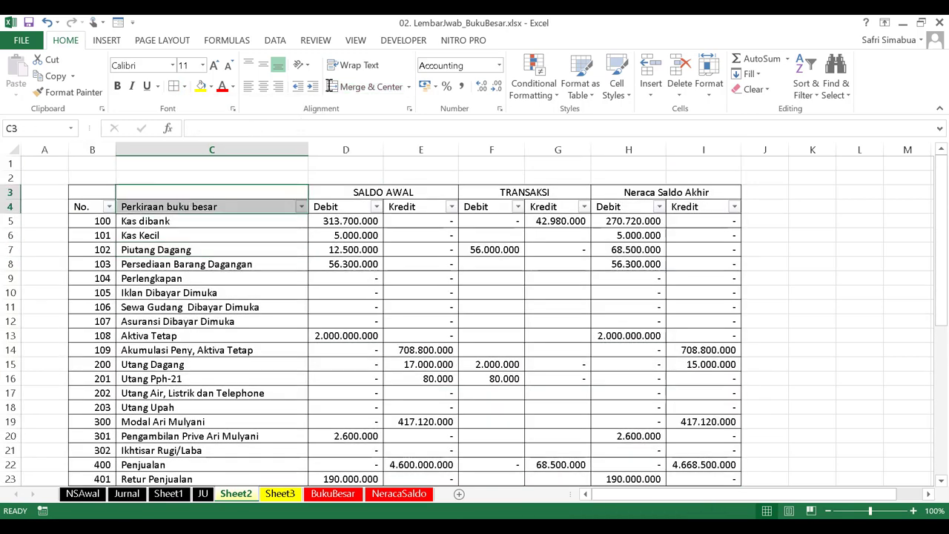
pyautogui.click(326, 87)
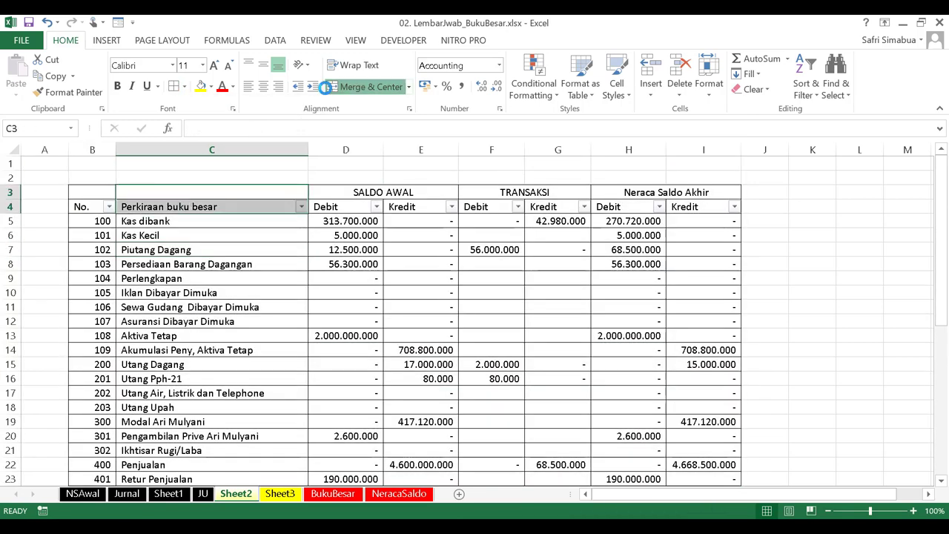
pyautogui.click(264, 66)
pyautogui.moveTo(86, 195); pyautogui.dragTo(87, 206)
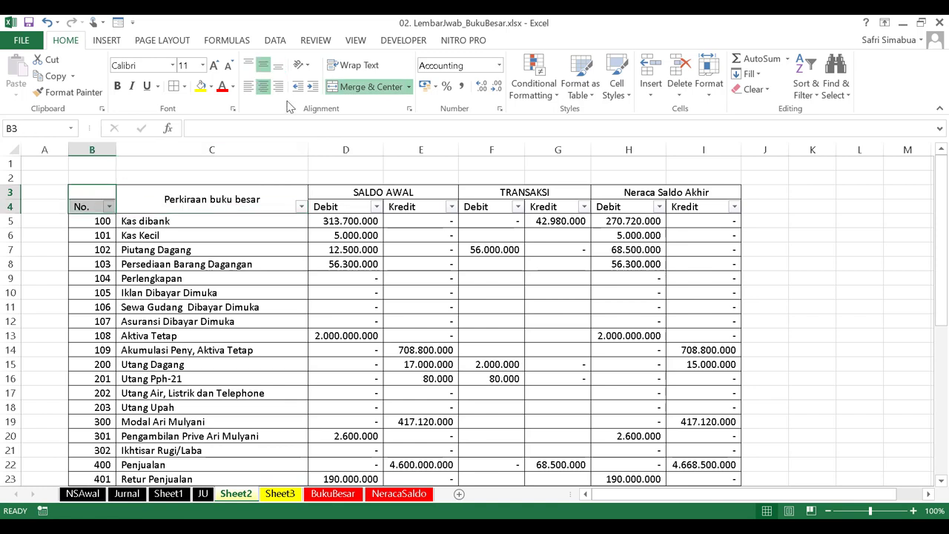
pyautogui.click(264, 66)
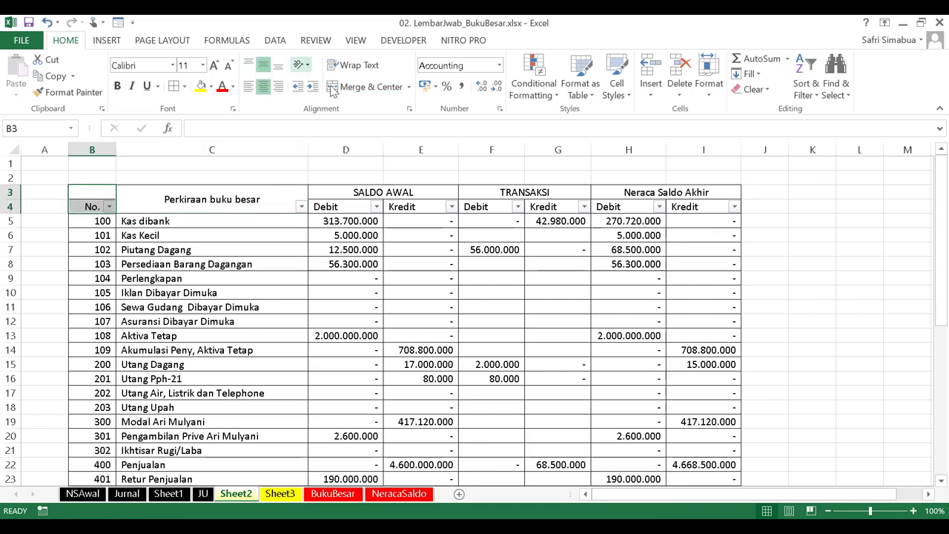
pyautogui.click(335, 87)
pyautogui.click(362, 267)
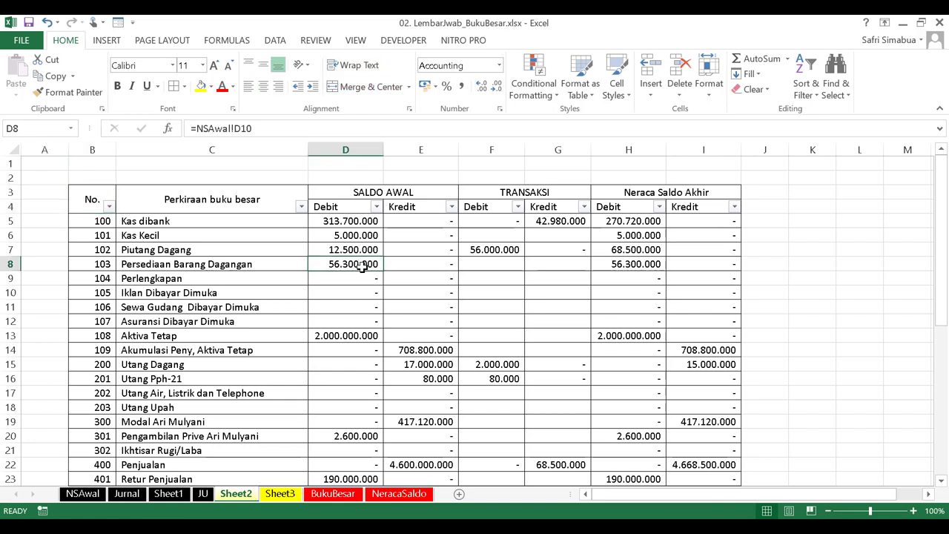
# Step: Make the table's header rows B3:I4 bold and fill them with light grey
pyautogui.moveTo(103, 198); pyautogui.dragTo(693, 202)
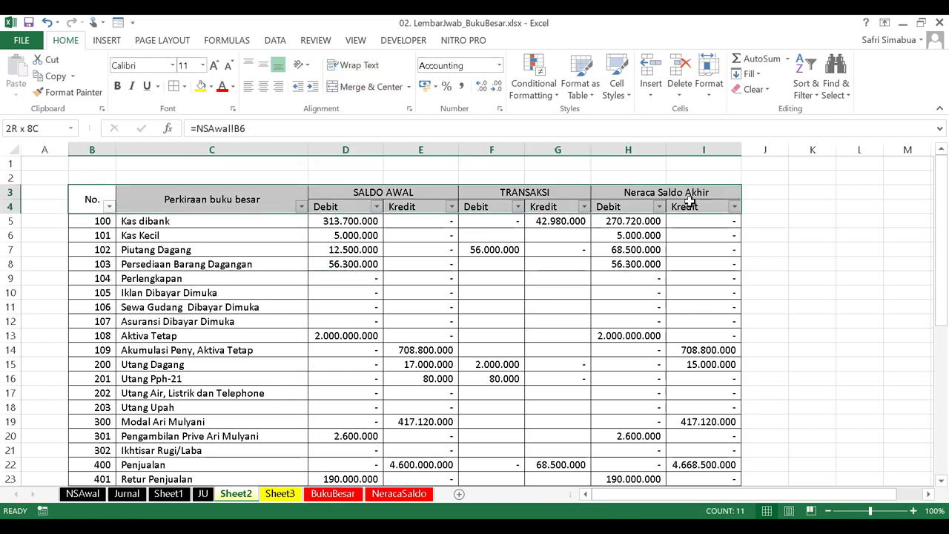
pyautogui.click(117, 87)
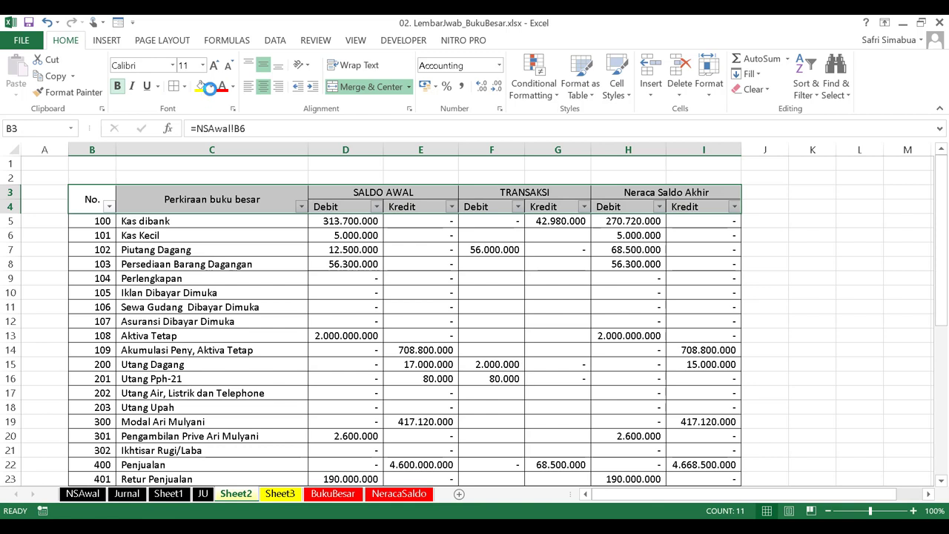
pyautogui.click(210, 88)
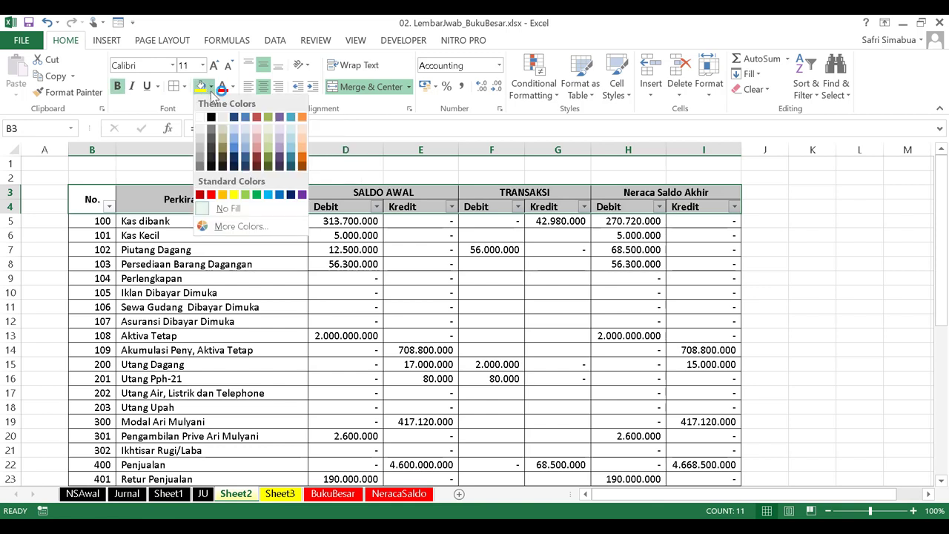
pyautogui.click(200, 141)
pyautogui.click(424, 297)
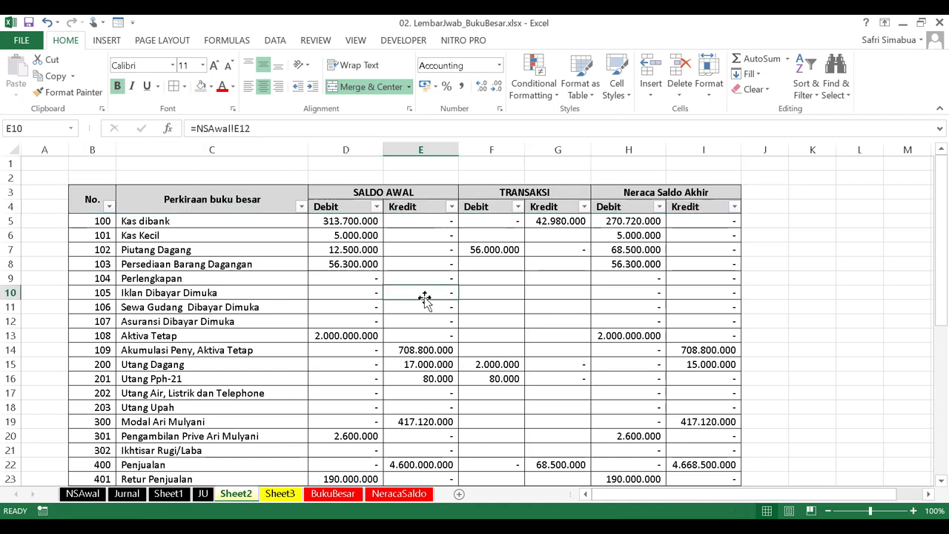
# Step: Show the detail records behind the Kas dibank Sum of Debet value in the Sheet1 PivotTable
pyautogui.scroll(-3, 257, 440)
pyautogui.click(168, 494)
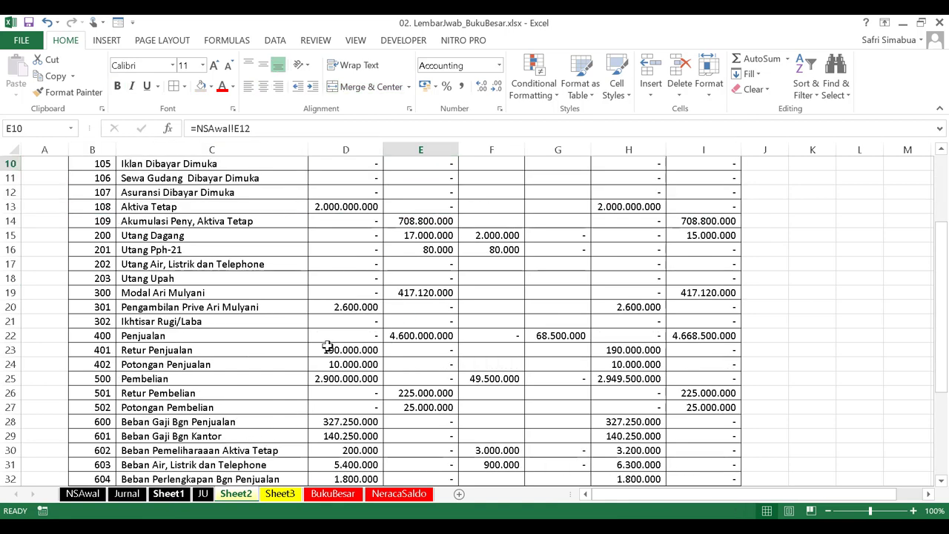
pyautogui.doubleClick(282, 210)
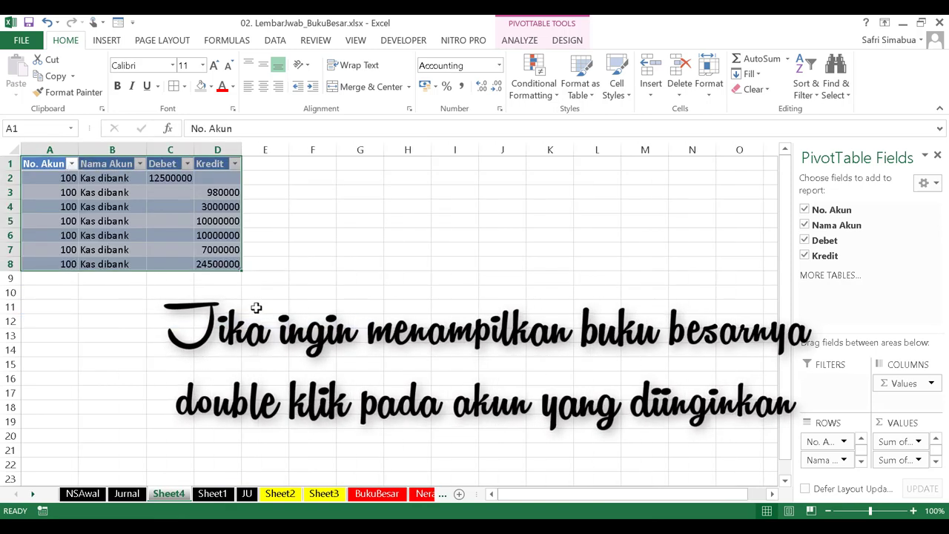
# Step: Apply the Comma Style number format to the Debet and Kredit columns of the Kas dibank detail table
pyautogui.click(169, 149)
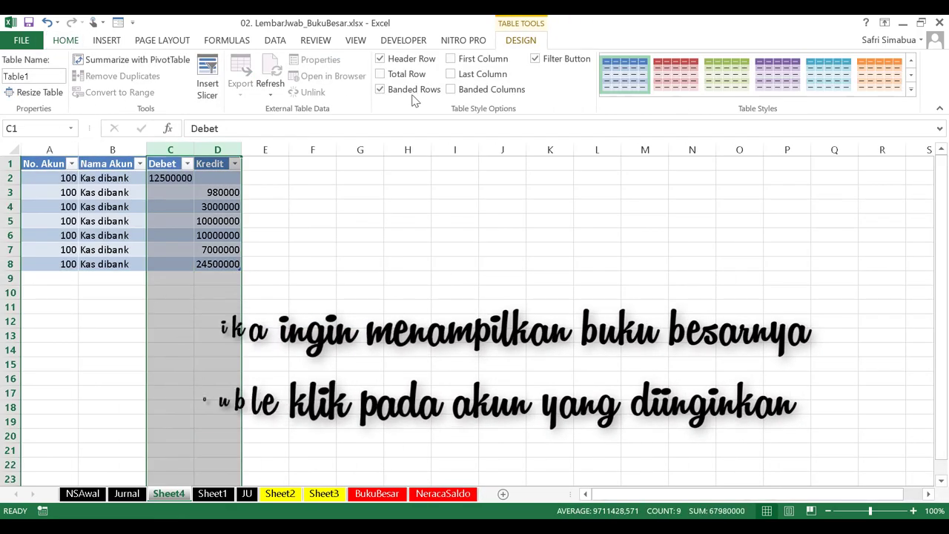
pyautogui.click(72, 41)
pyautogui.click(461, 86)
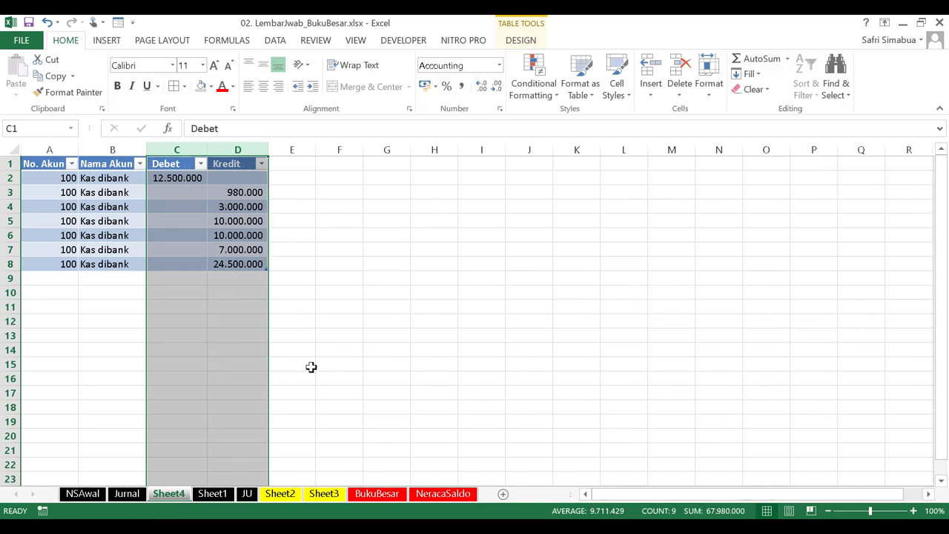
pyautogui.click(386, 264)
# Step: Return to the Sheet1 PivotTable and show the detail records behind the Piutang Dagang Sum of Debet value
pyautogui.click(212, 495)
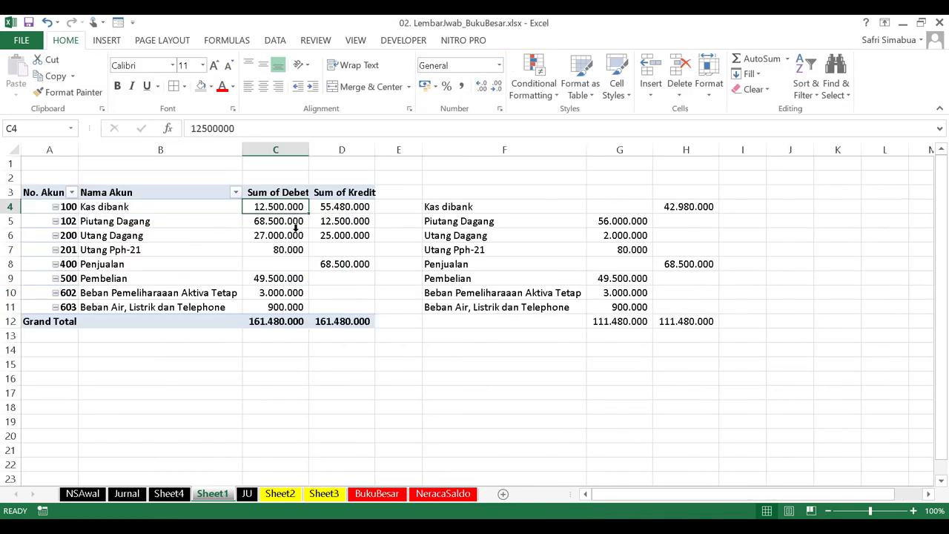
pyautogui.click(280, 221)
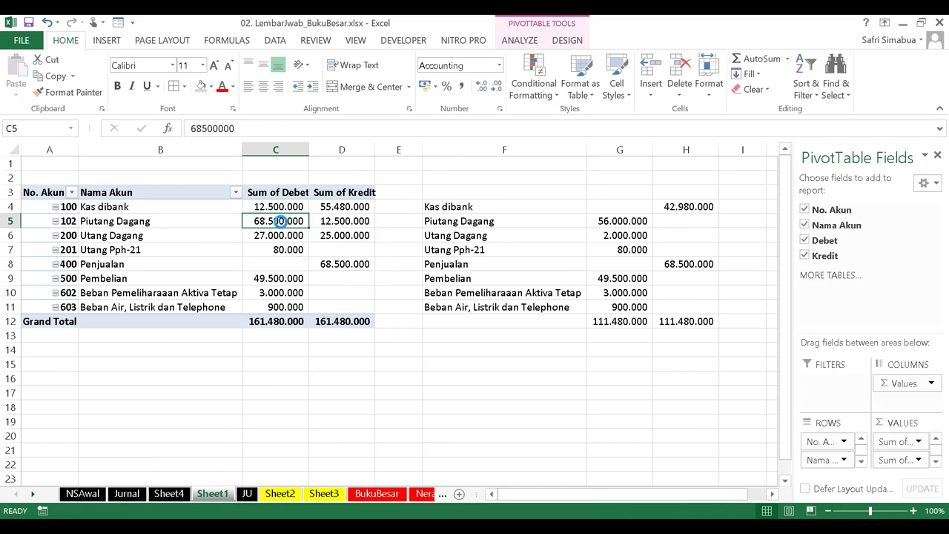
pyautogui.doubleClick(279, 221)
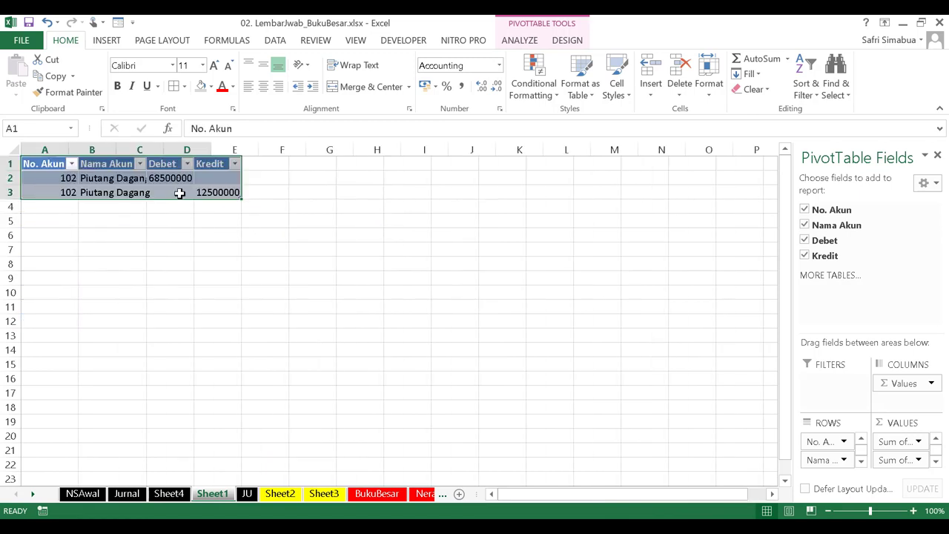
# Step: Apply the Comma Style number format to the Debet and Kredit columns of the Piutang Dagang detail table
pyautogui.click(169, 147)
pyautogui.moveTo(222, 171); pyautogui.dragTo(223, 160)
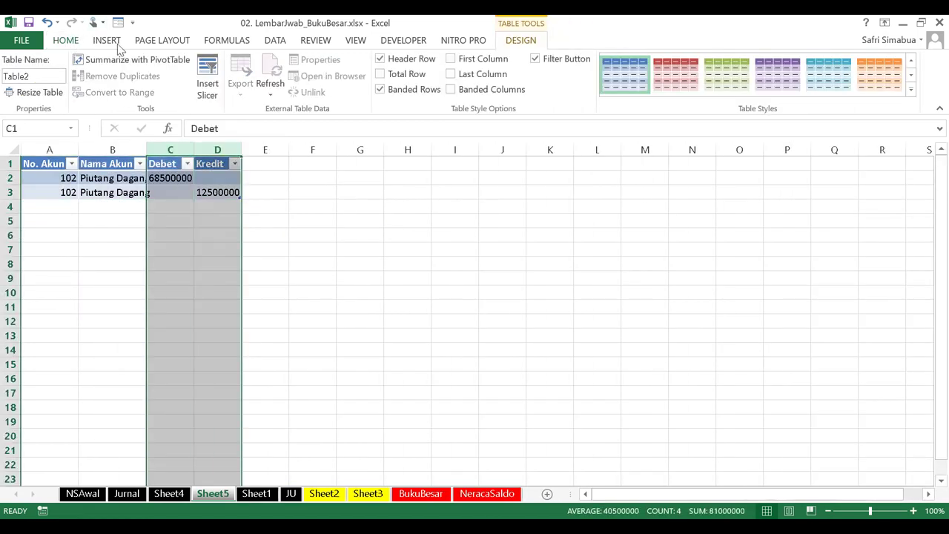
pyautogui.click(66, 40)
pyautogui.click(460, 86)
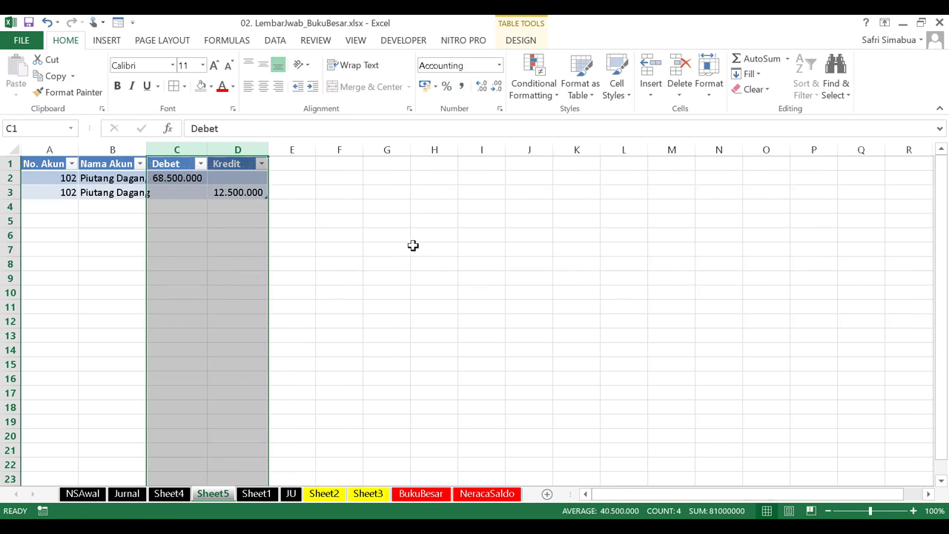
pyautogui.click(413, 245)
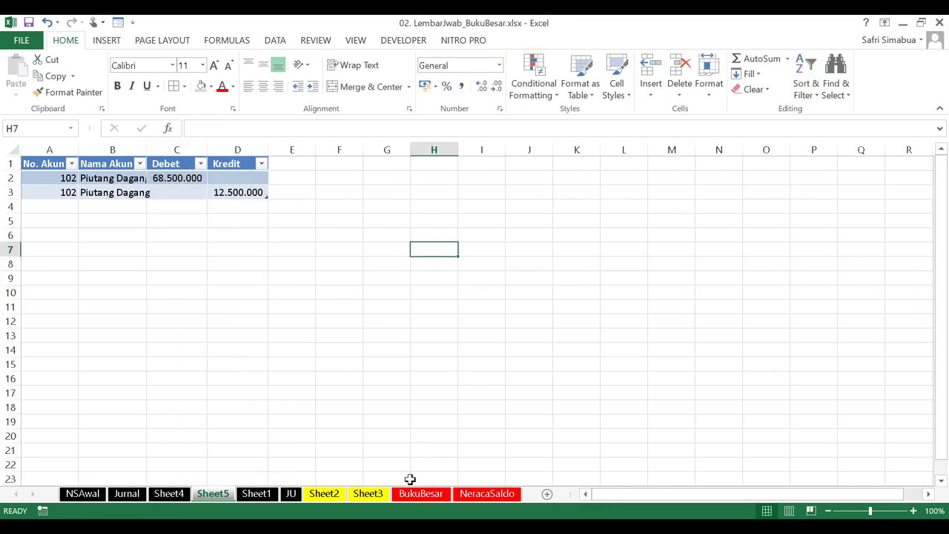
# Step: Review the finished table on Sheet2 down to its totals row and close the workbook
pyautogui.click(319, 495)
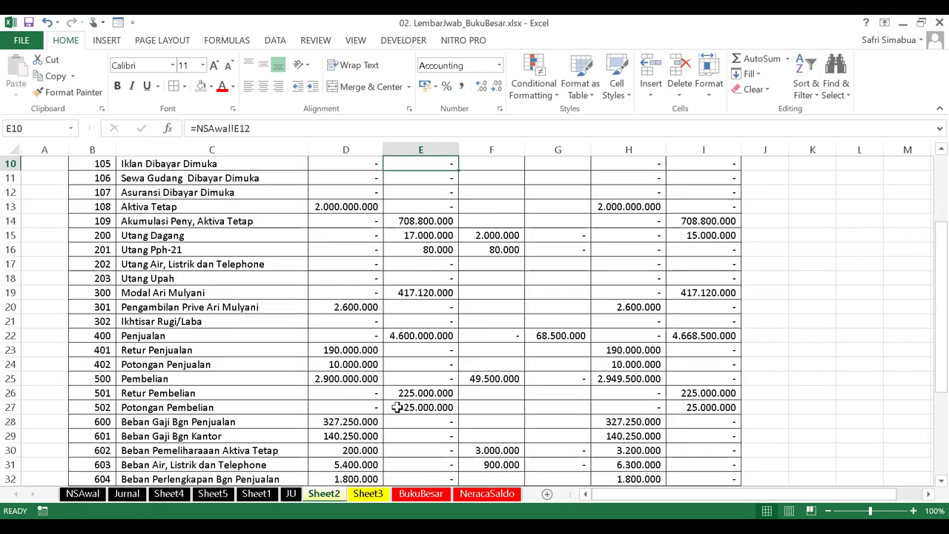
pyautogui.scroll(3, 396, 407)
pyautogui.scroll(-10, 541, 337)
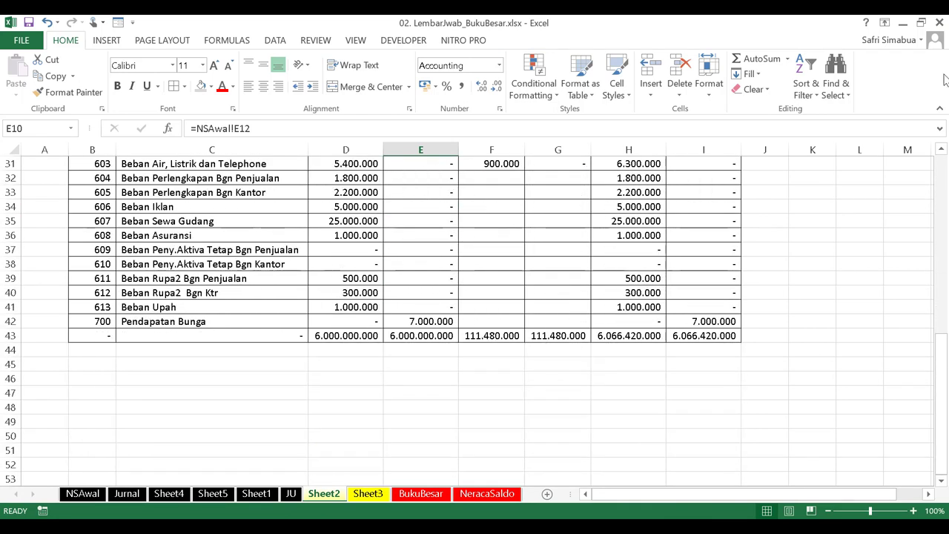
pyautogui.click(940, 25)
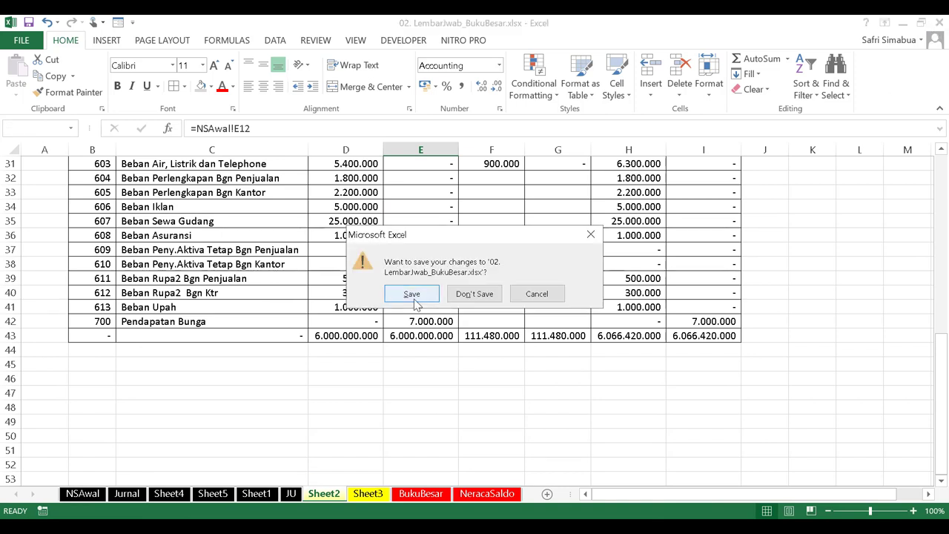